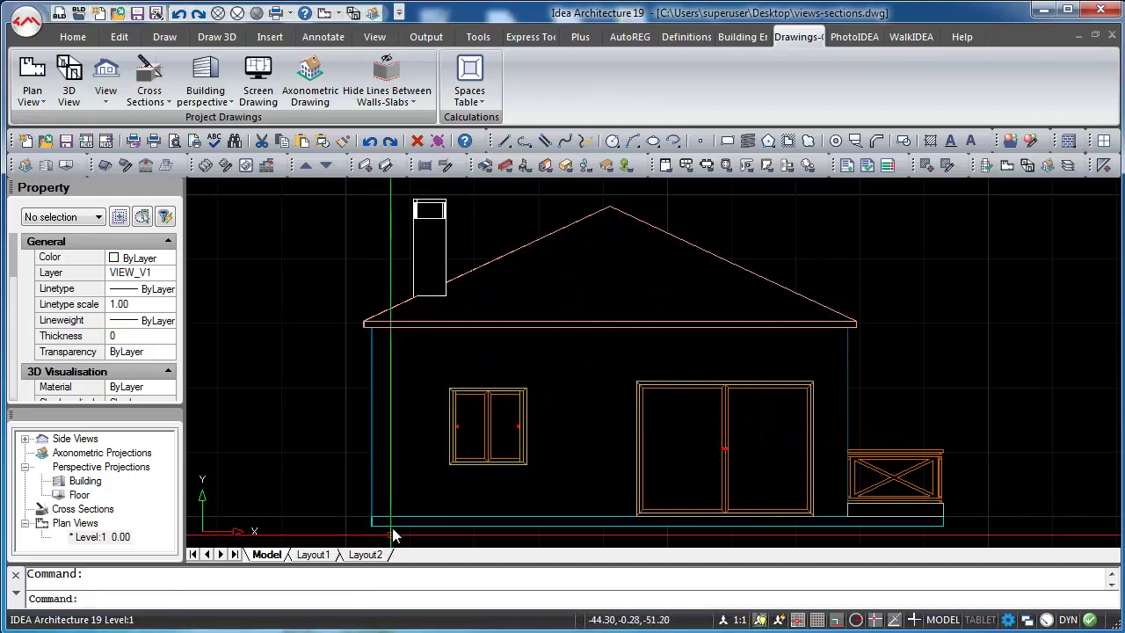
- In the Level:1 plan view, change the large window in the front wall to a door with length 1.00, shortening it from its left side
double_click(151, 538)
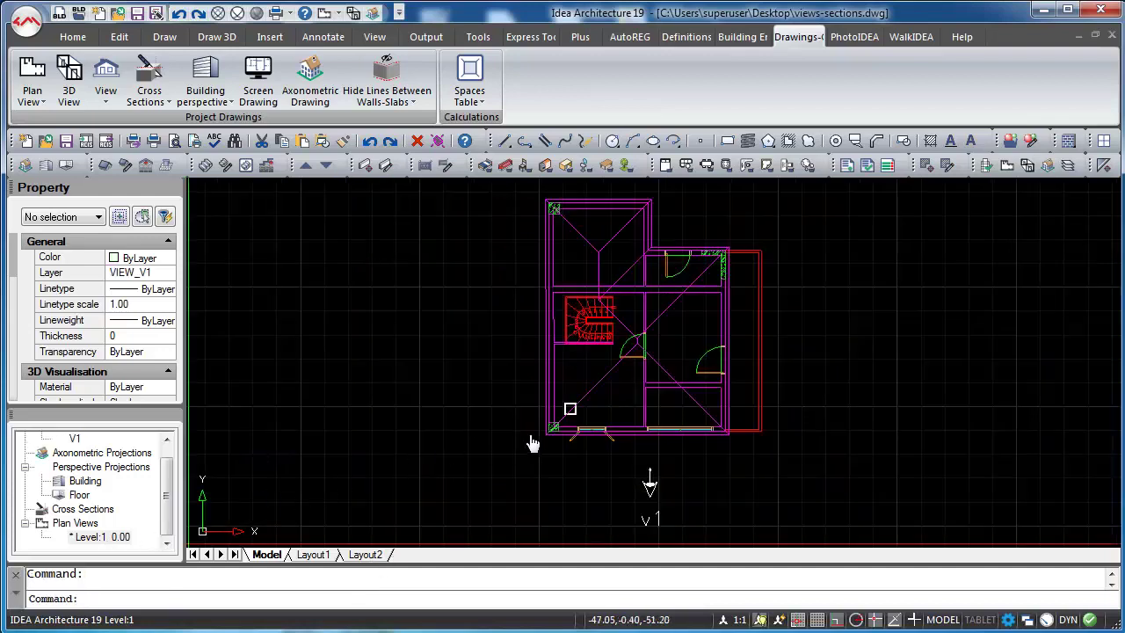
scroll(590, 442, up, 6)
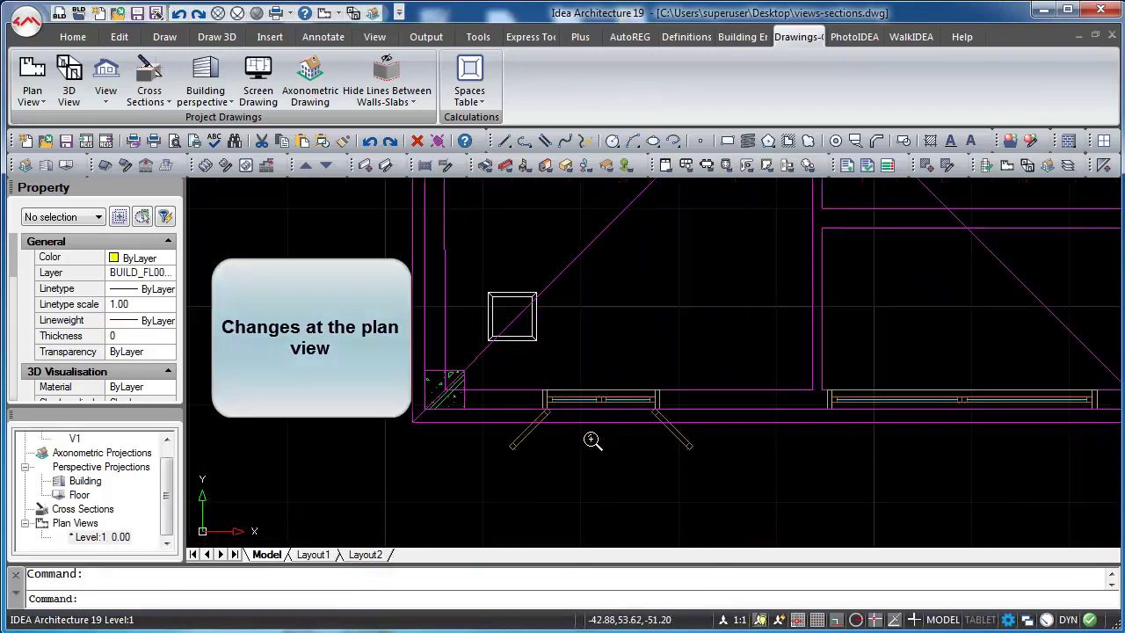
middle_drag(758, 407, 613, 401)
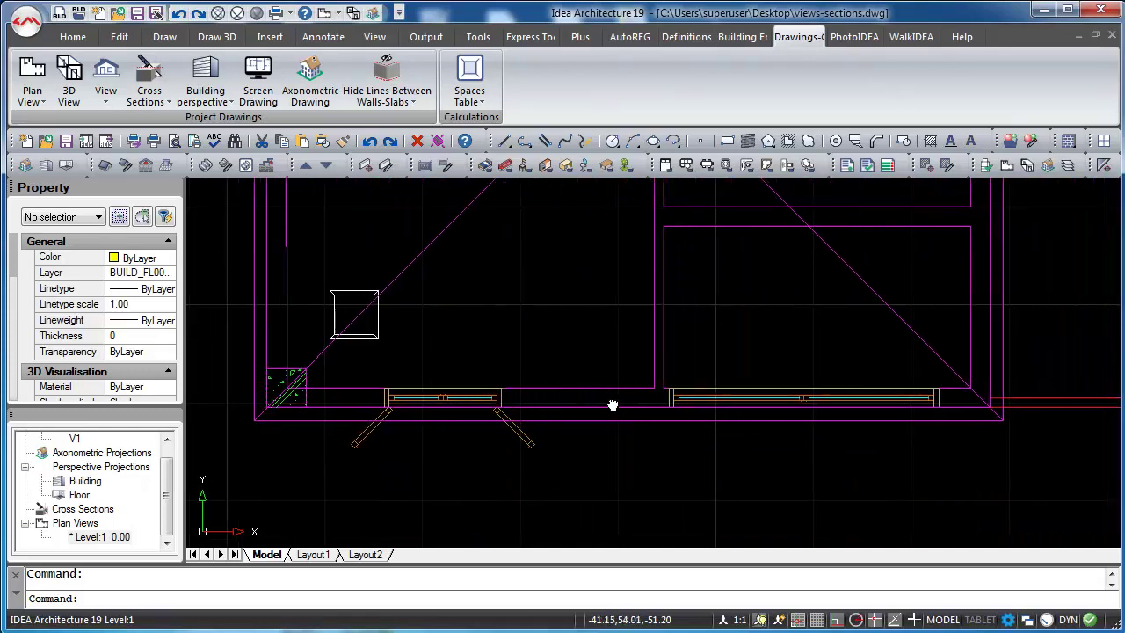
double_click(730, 401)
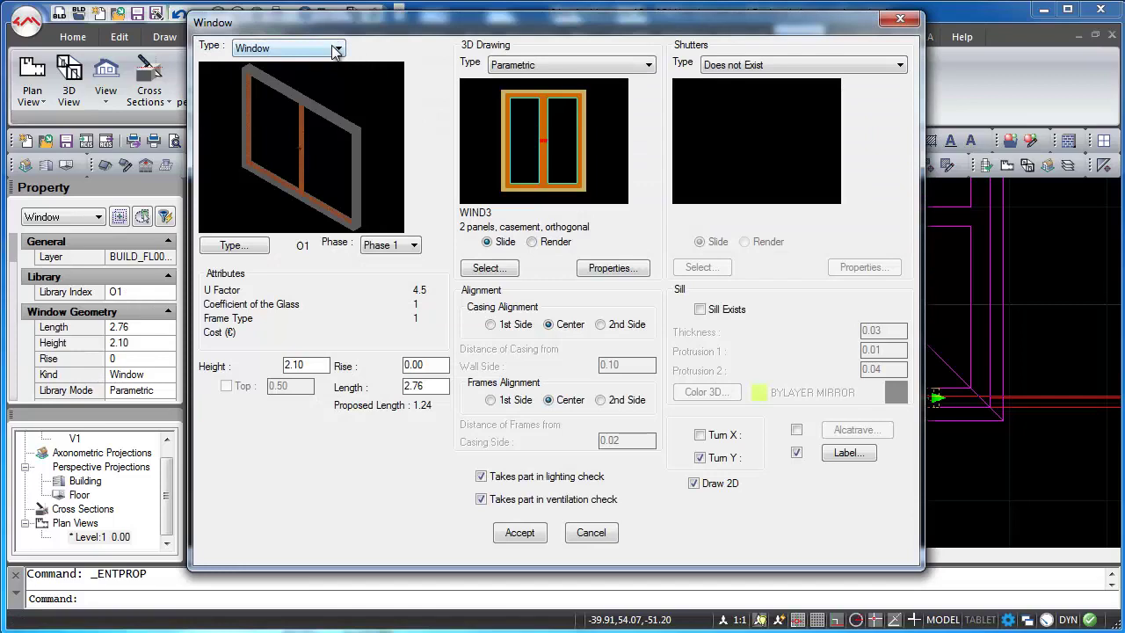
click(337, 51)
click(330, 72)
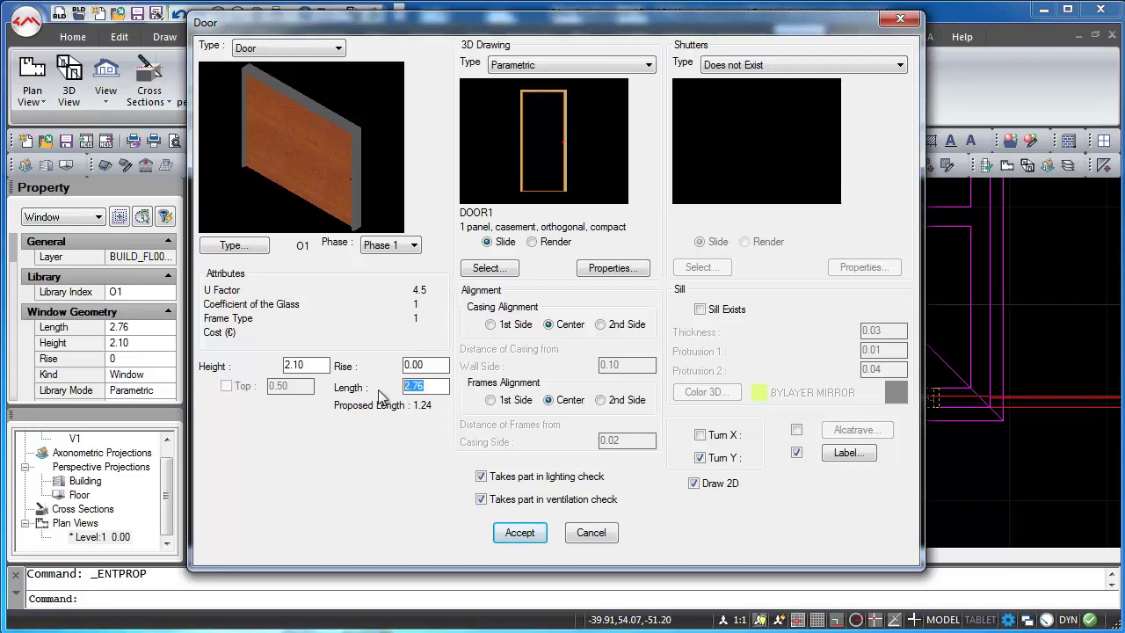
click(326, 363)
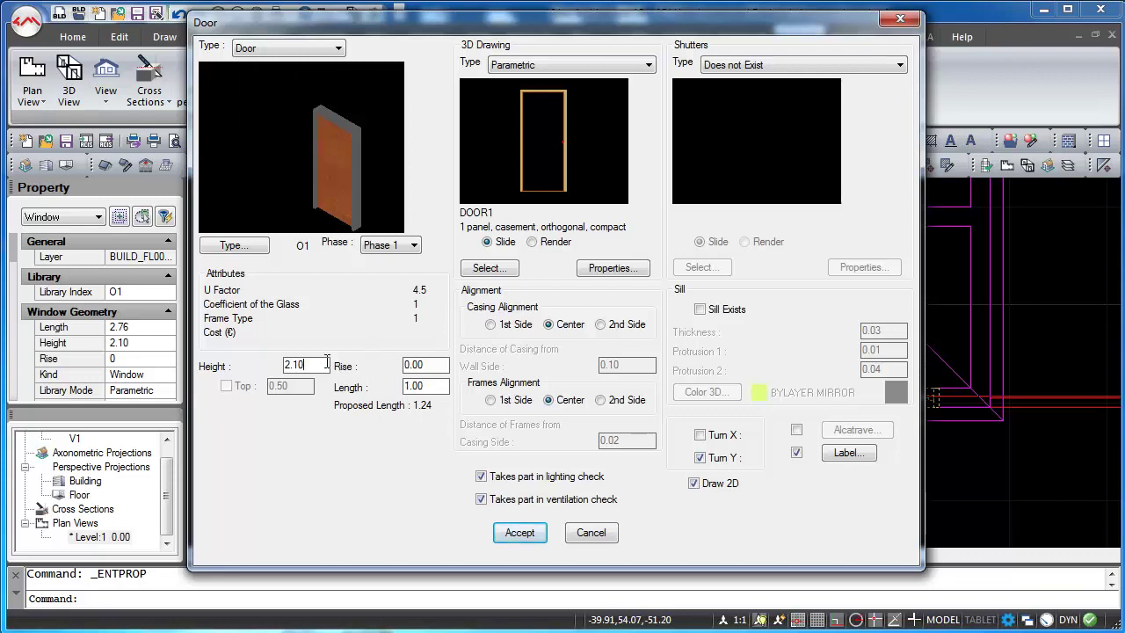
click(520, 533)
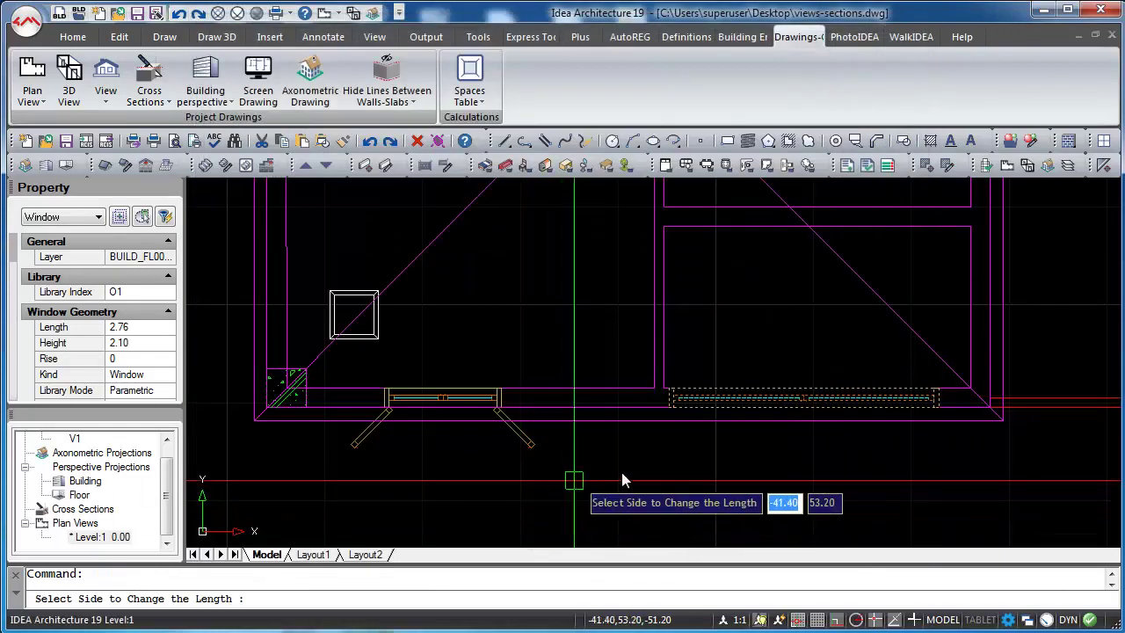
click(770, 343)
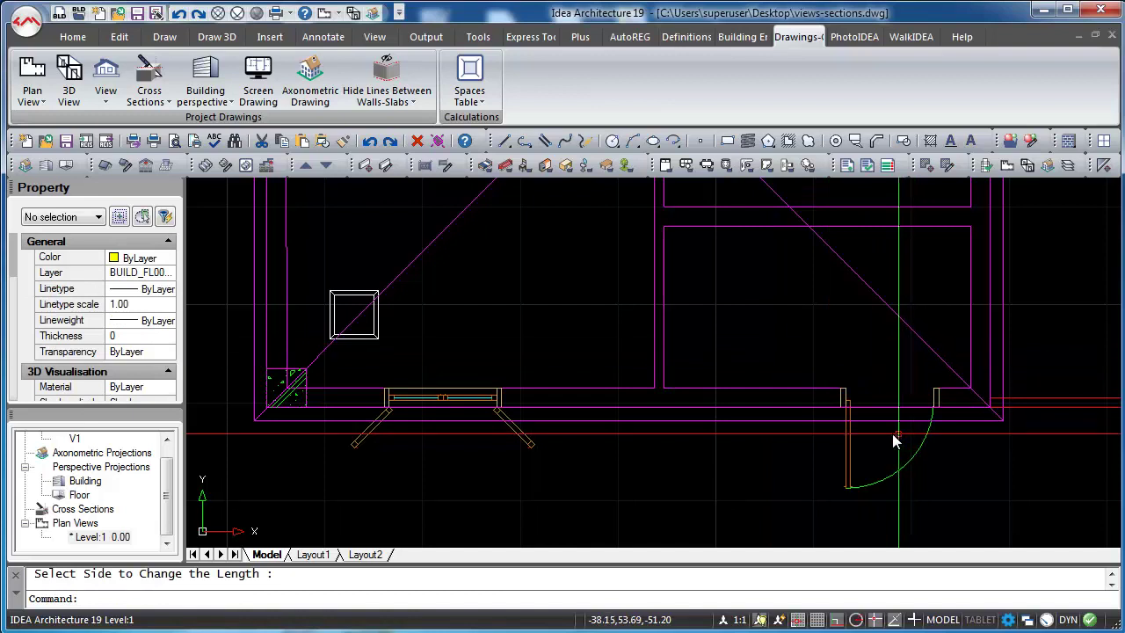
middle_drag(866, 441, 832, 444)
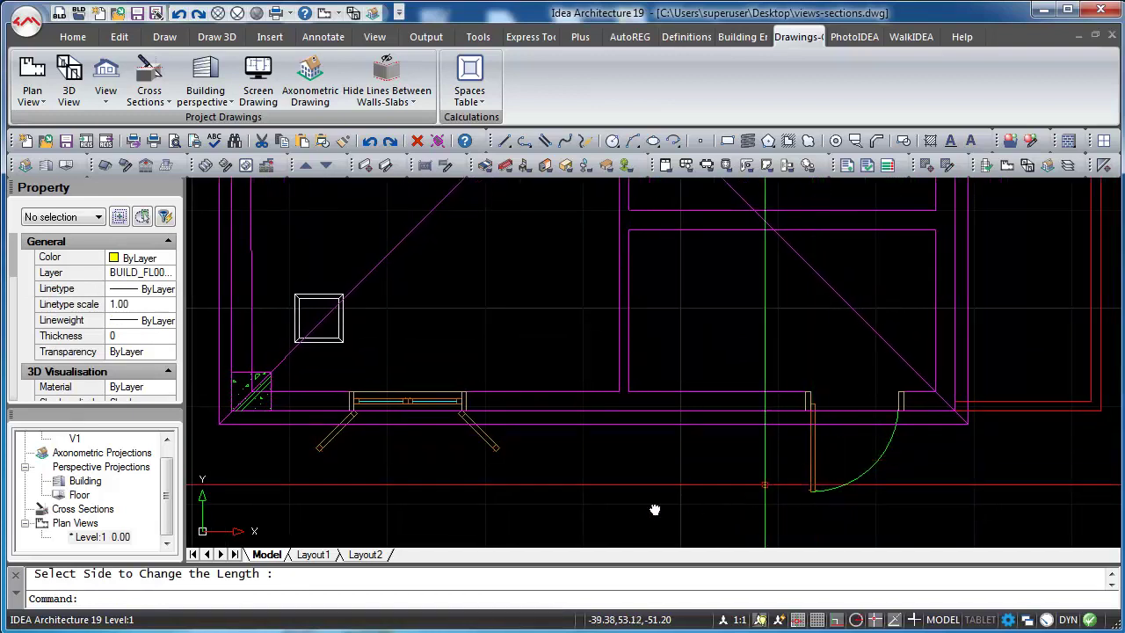
- In side view V1, set the two-panel window's length to 2, extending it on its right side
double_click(75, 440)
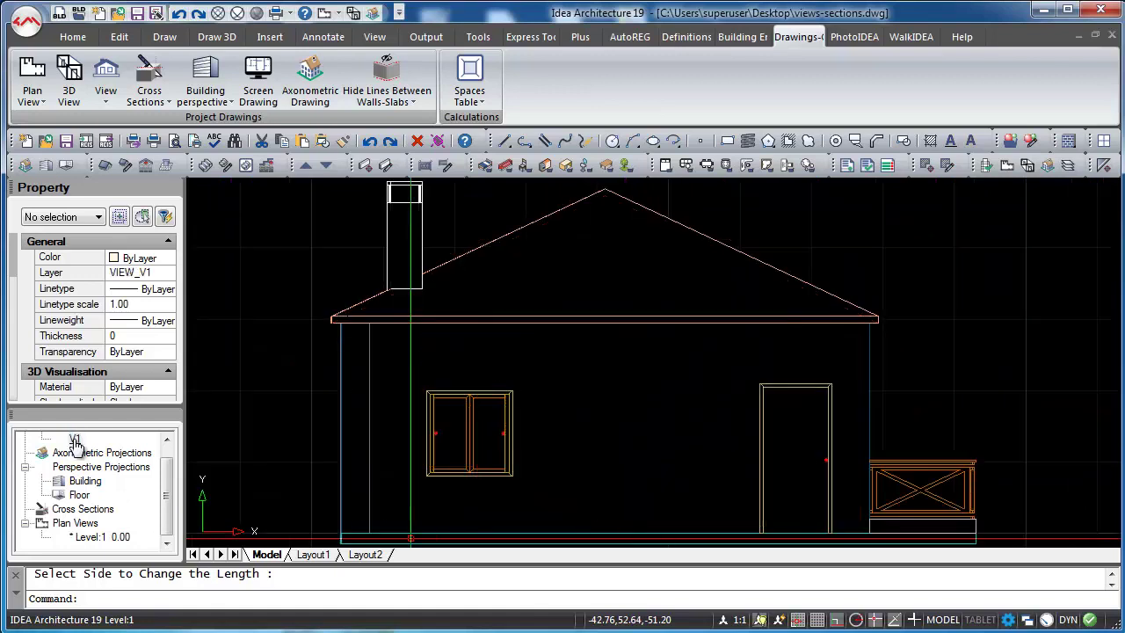
middle_drag(606, 454, 605, 437)
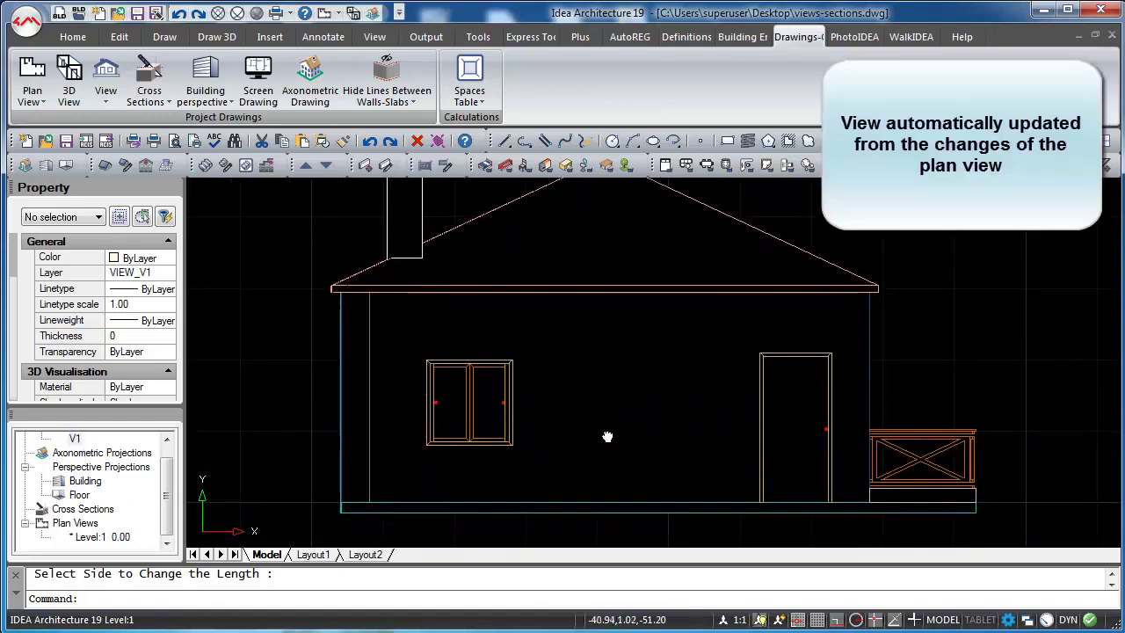
scroll(487, 389, up, 4)
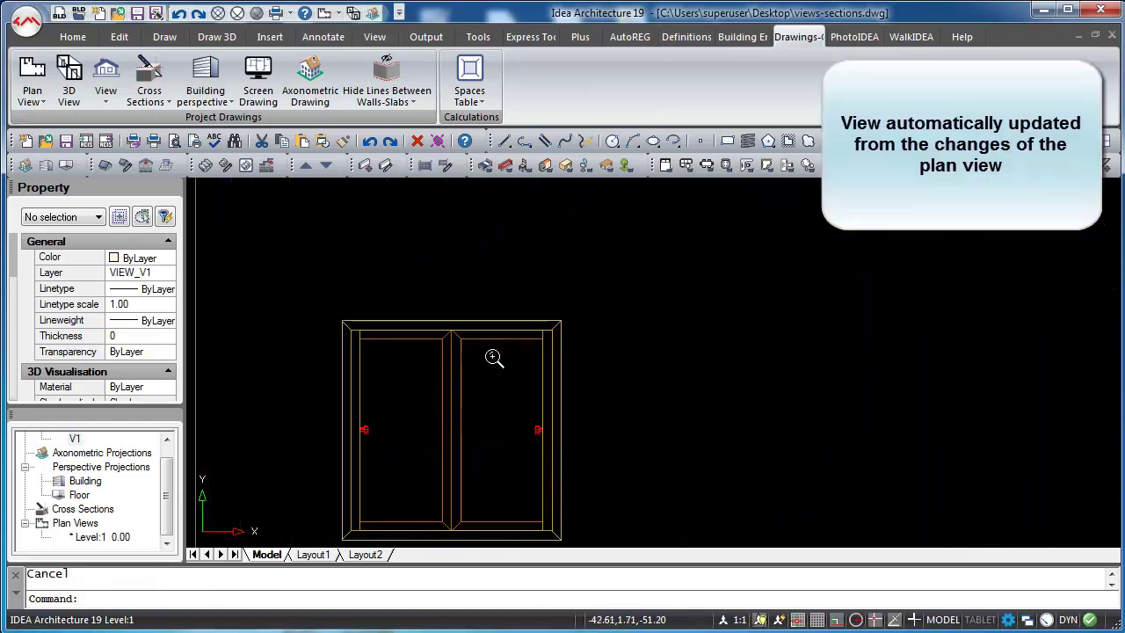
double_click(551, 420)
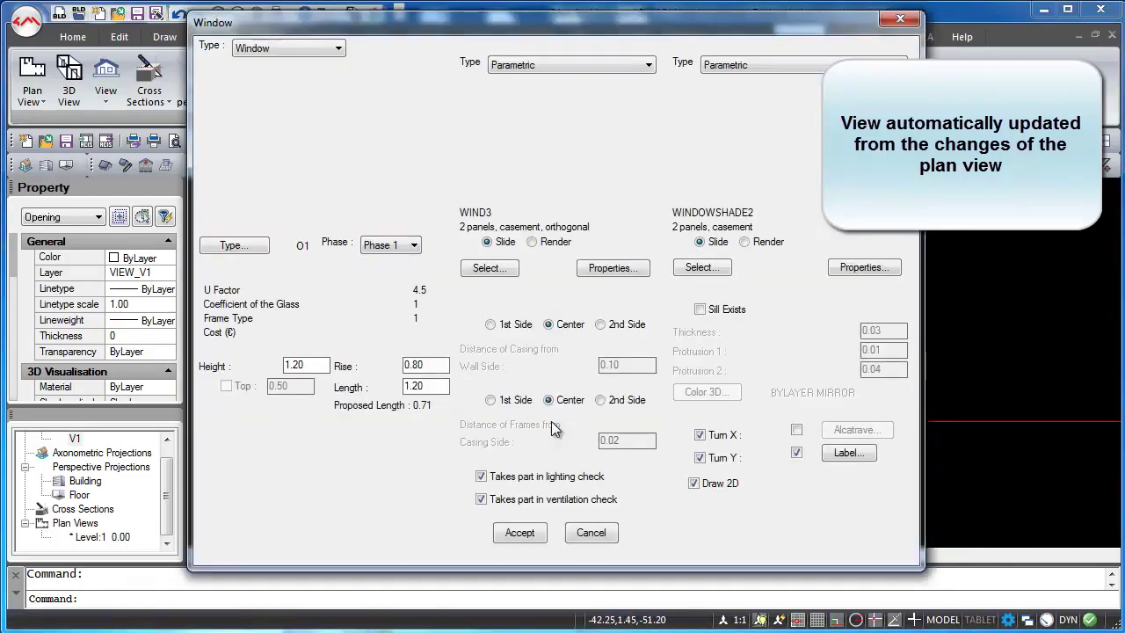
click(431, 384)
key(BackSpace)
key(BackSpace)
key(BackSpace)
key(BackSpace)
text(2)
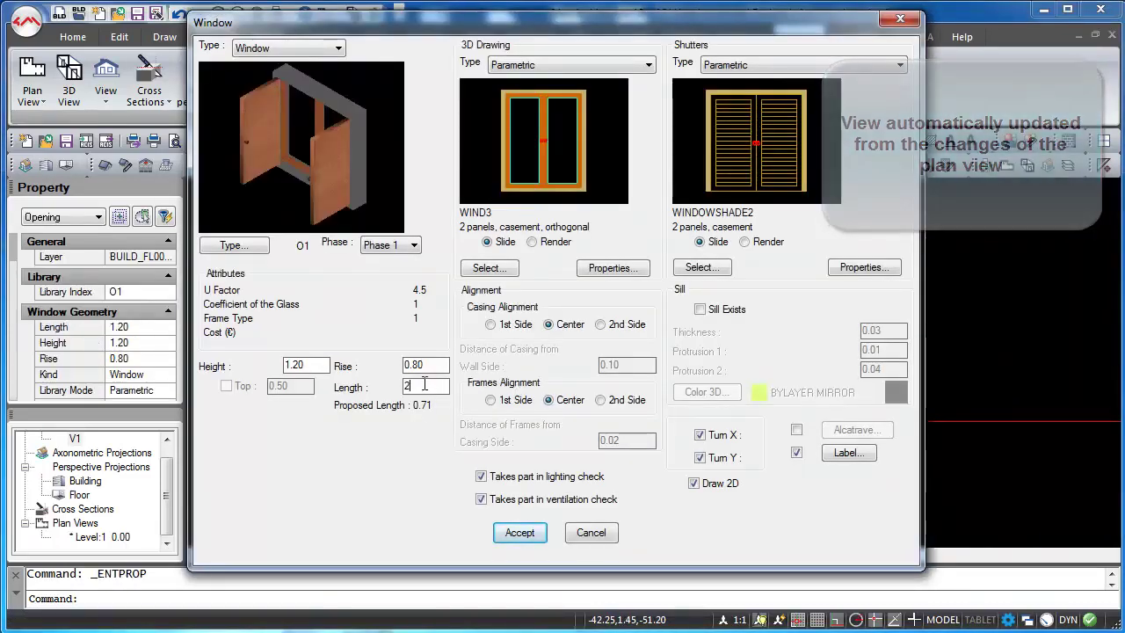
click(520, 532)
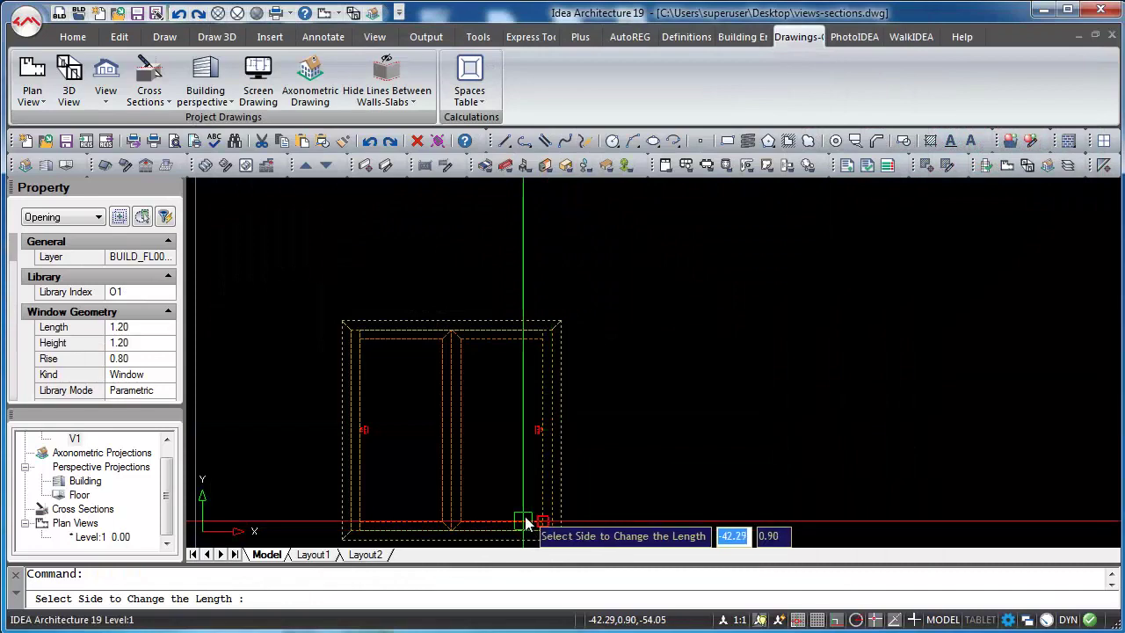
click(699, 475)
scroll(699, 474, down, 3)
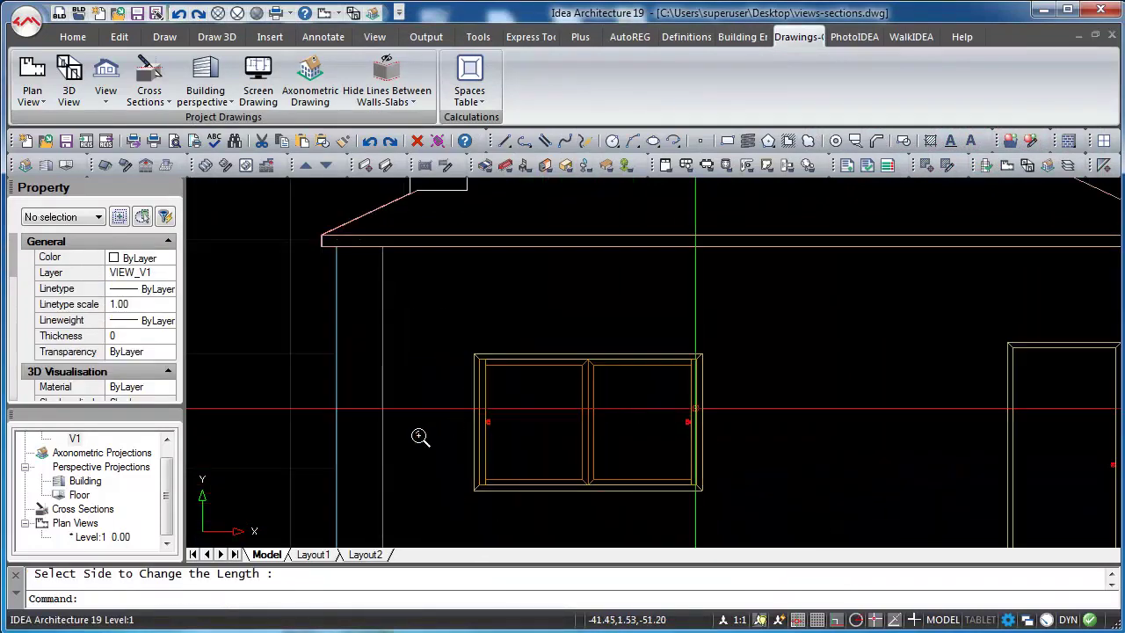
- In the Level:1 plan, create cross section s1 on its own layer, cutting horizontally about 15.5 long through the building and looking towards the front wall
double_click(104, 537)
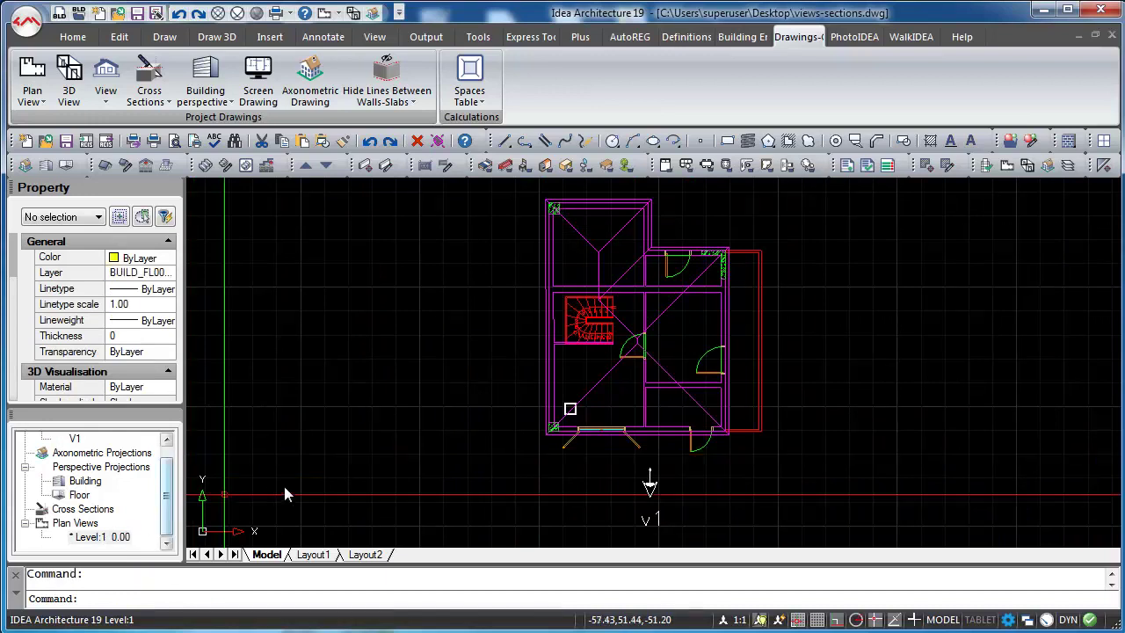
click(155, 77)
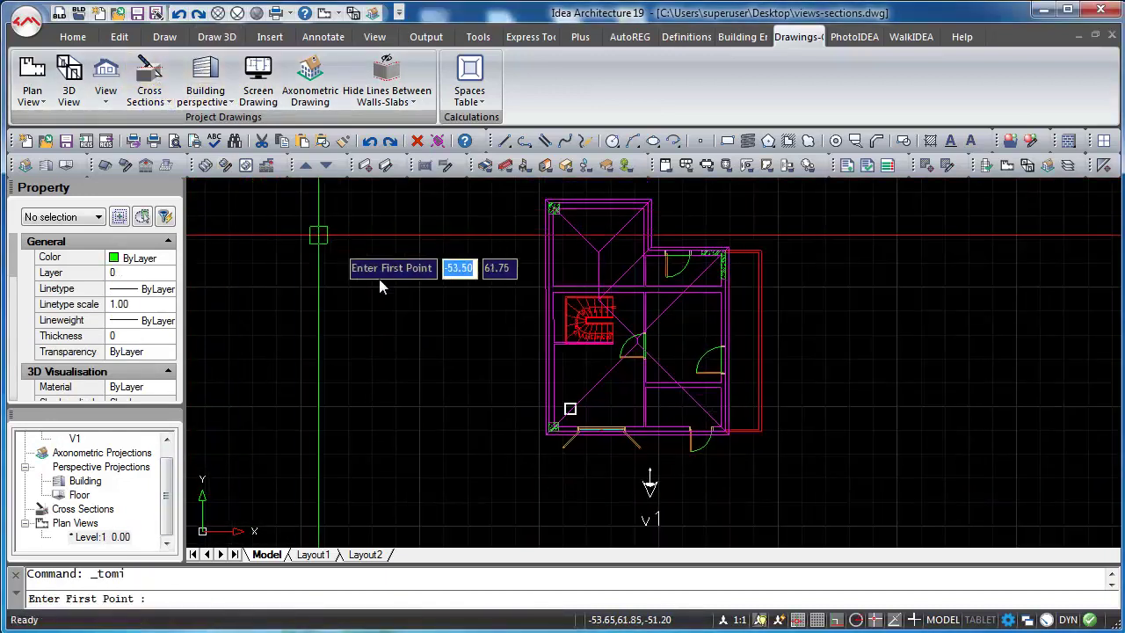
click(493, 379)
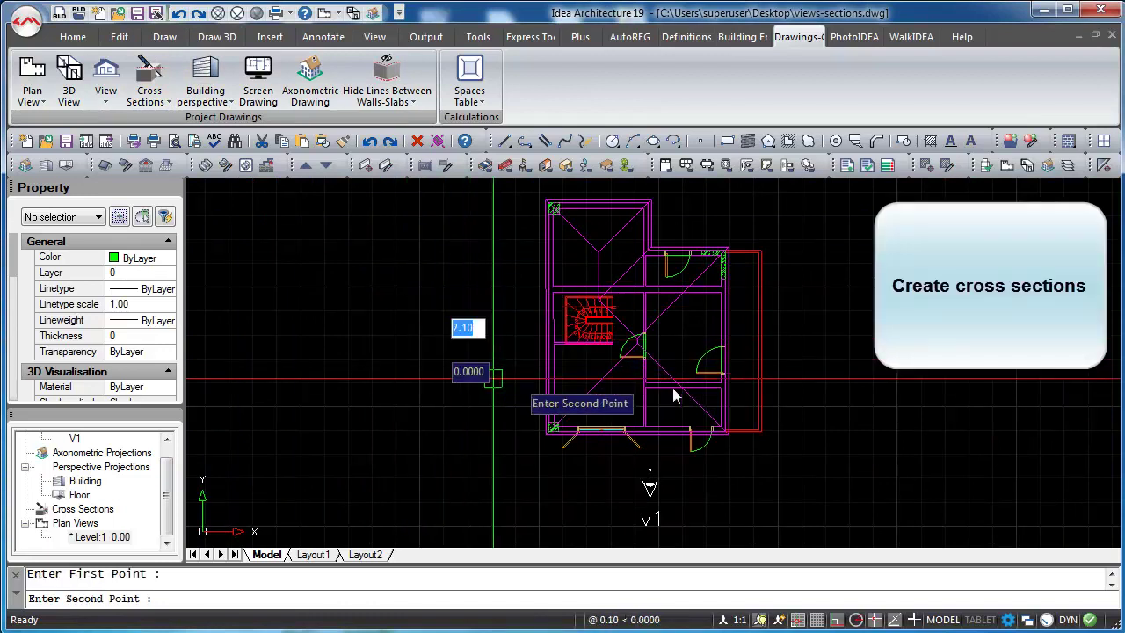
click(821, 375)
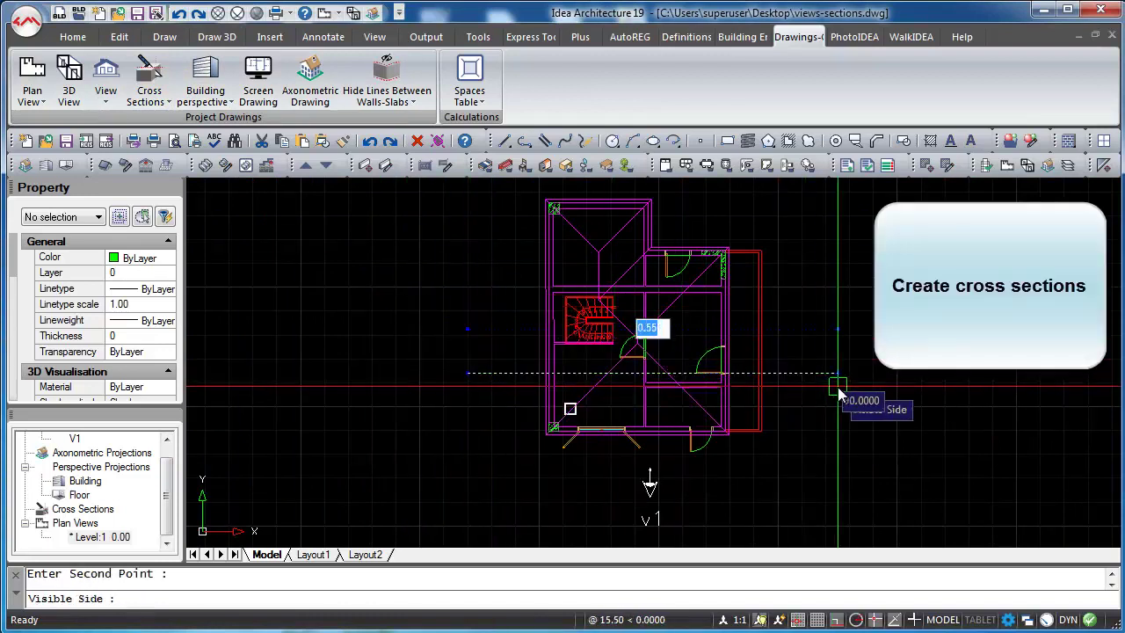
click(815, 458)
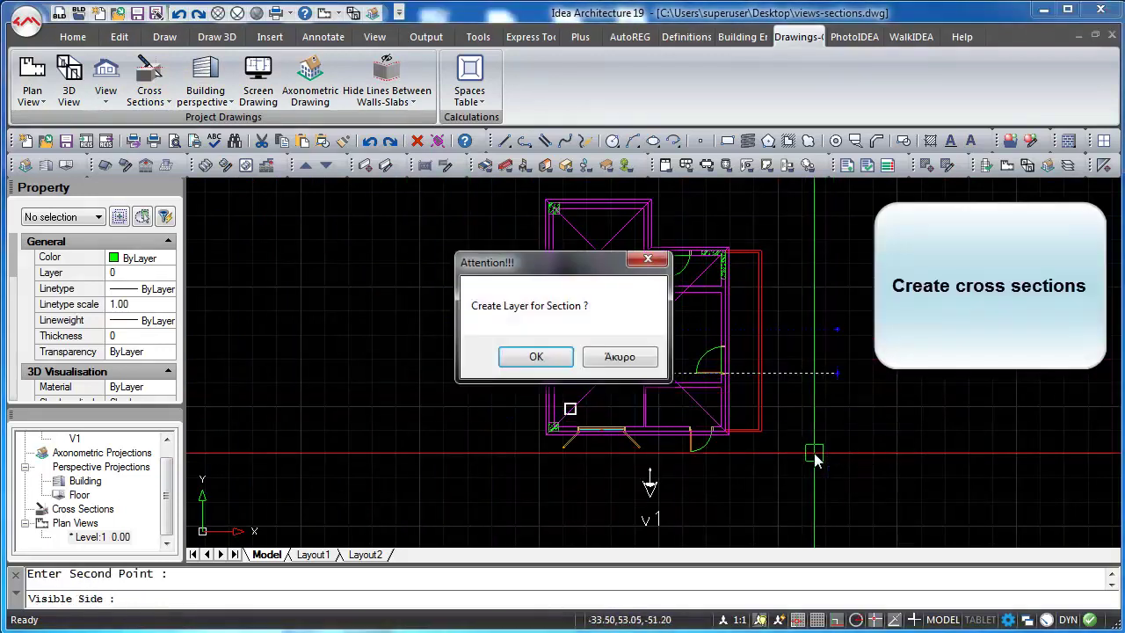
click(555, 362)
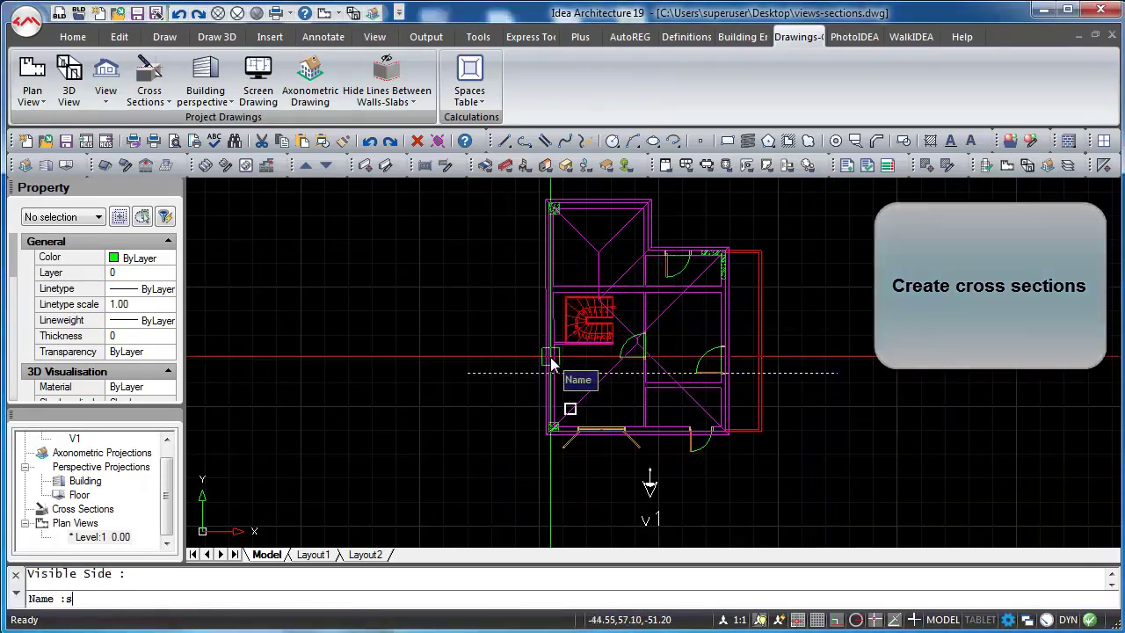
text(s1)
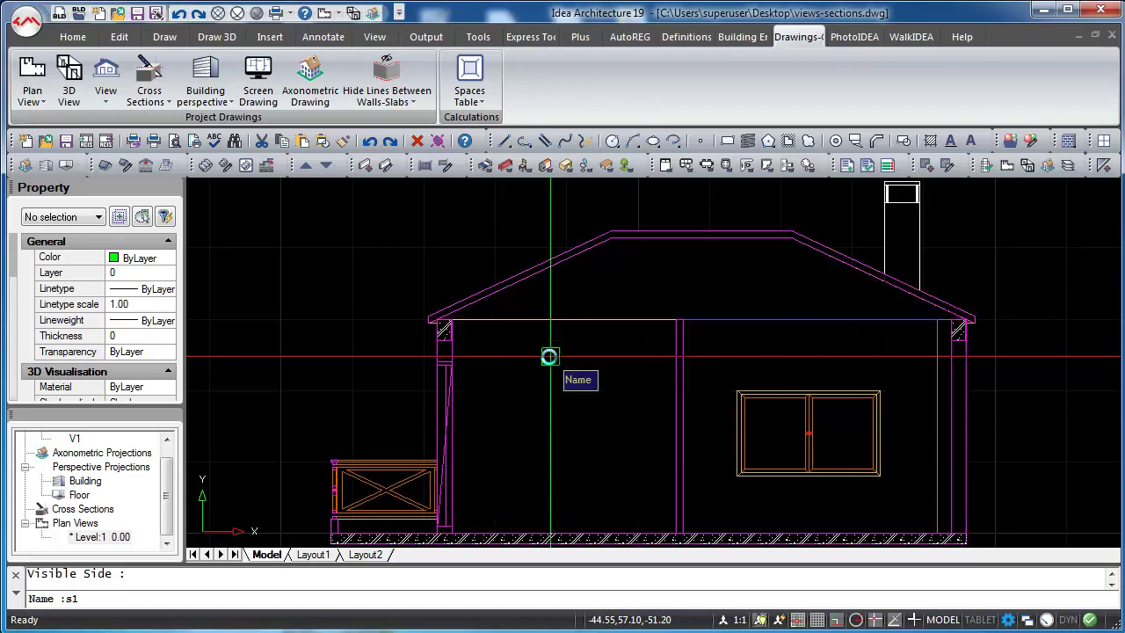
click(556, 356)
- In the cross section, set the two-panel window's rise to 0.00 and its height to 2.2
scroll(556, 357, down, 2)
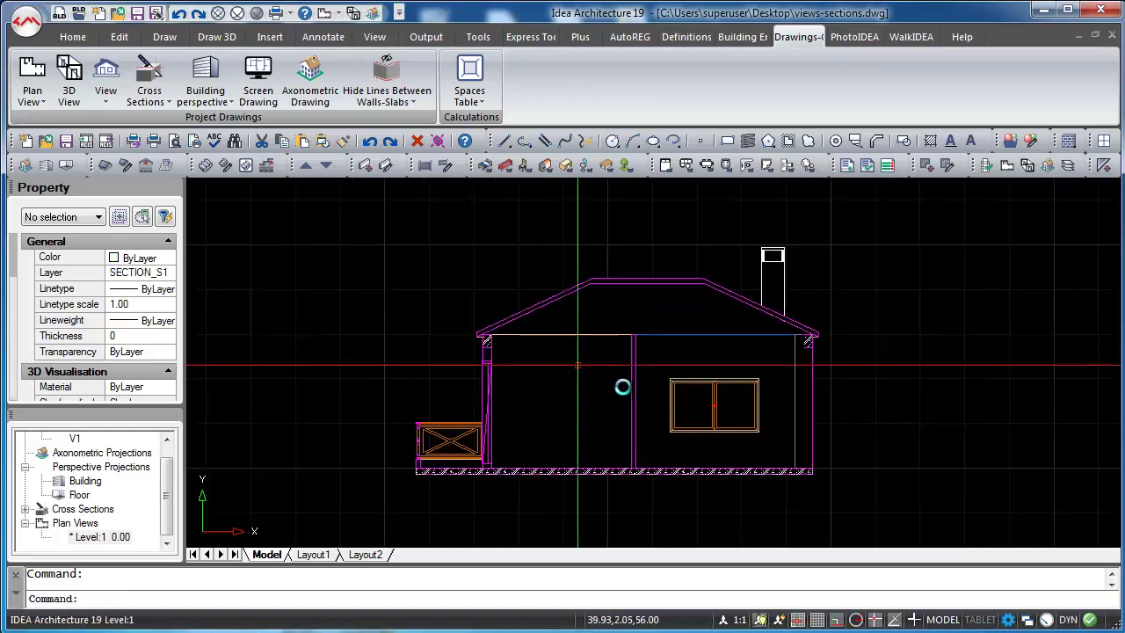
double_click(710, 380)
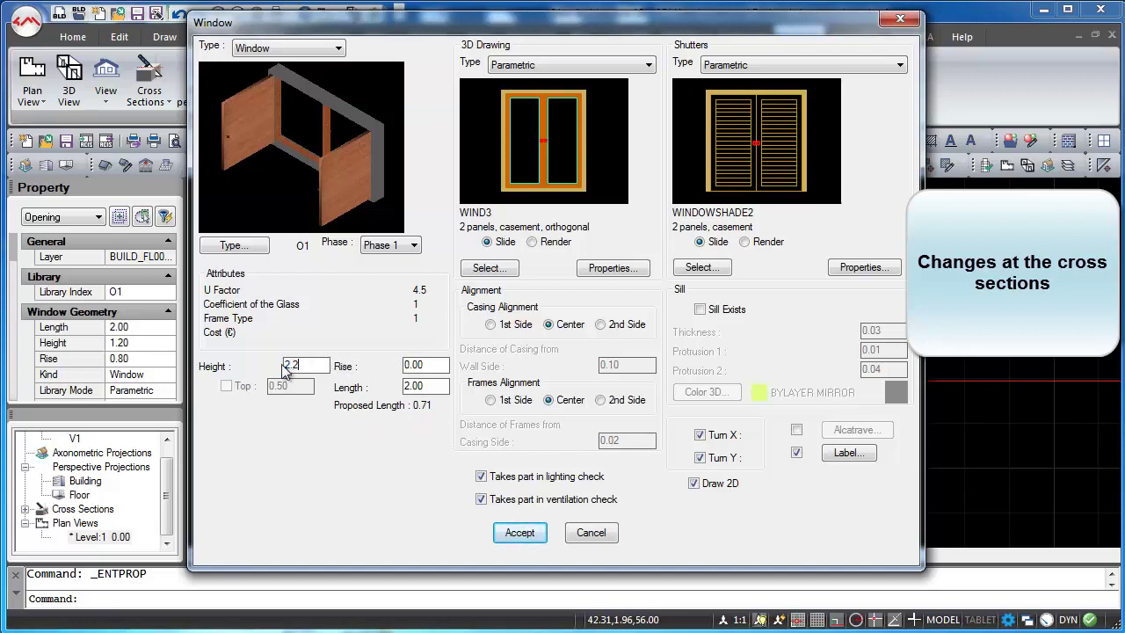
click(519, 532)
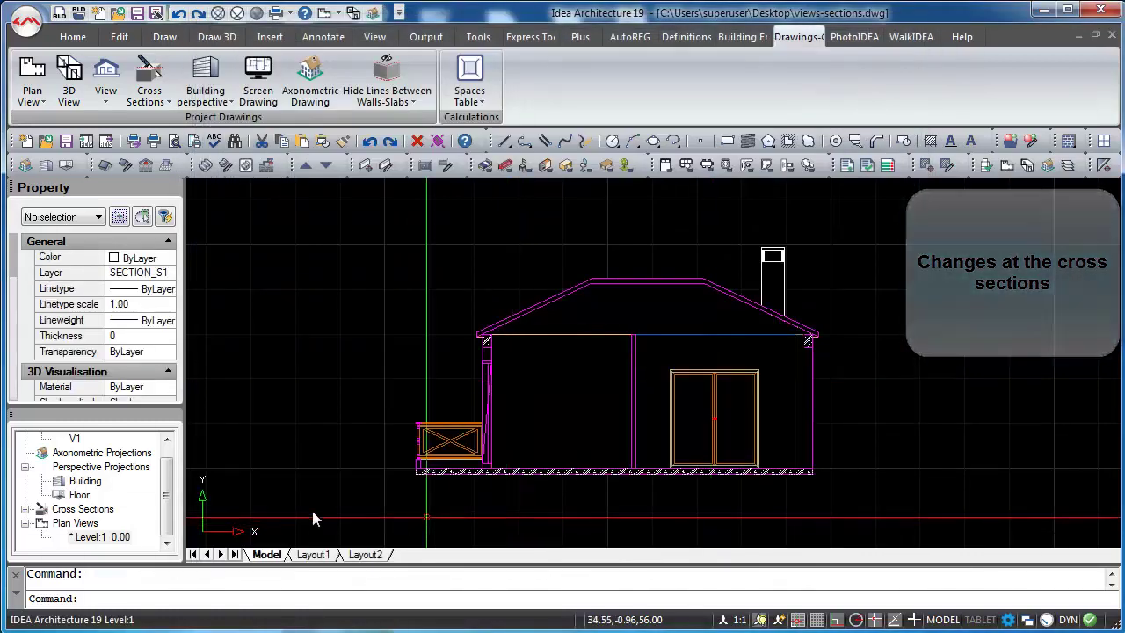
- Return to the Level:1 plan view and turn on the Opening Labels layer for the plan view
double_click(123, 538)
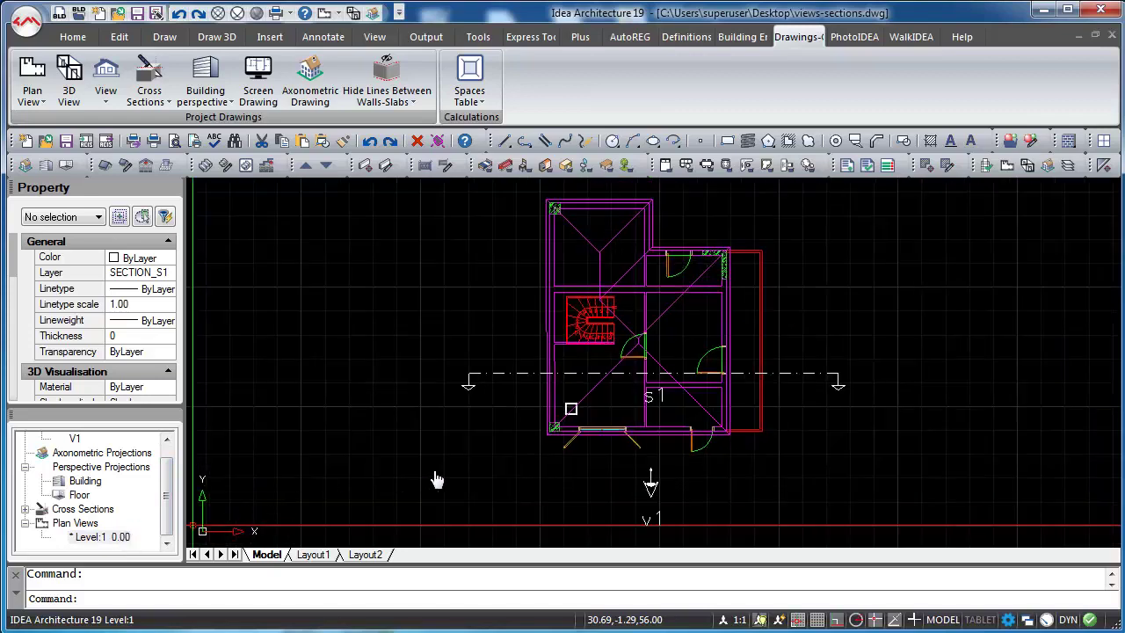
scroll(586, 451, up, 5)
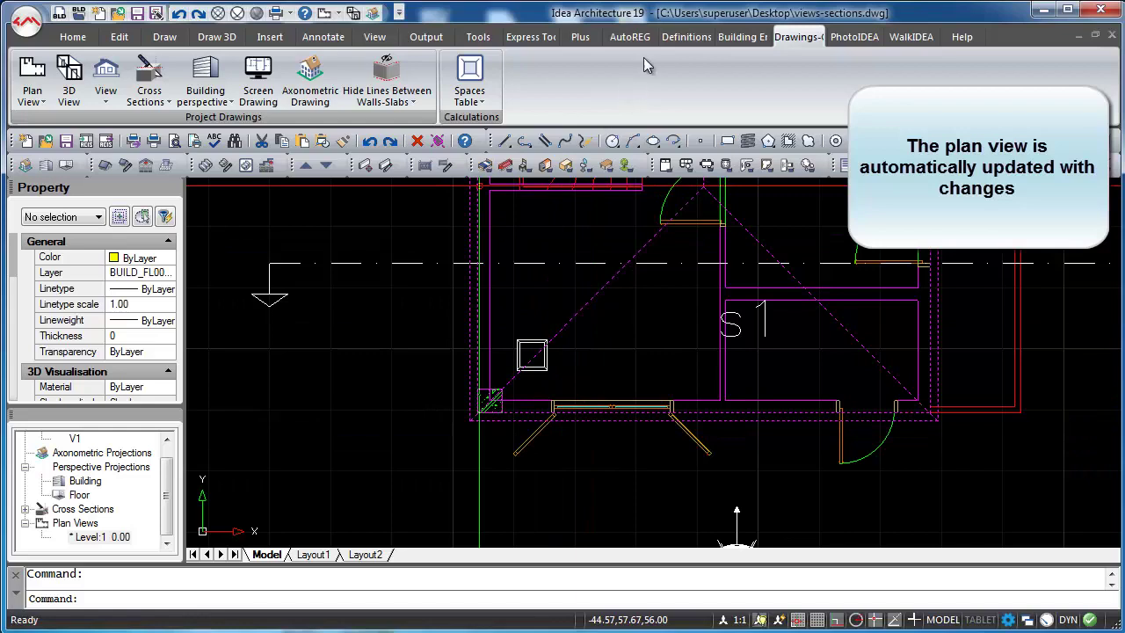
click(728, 39)
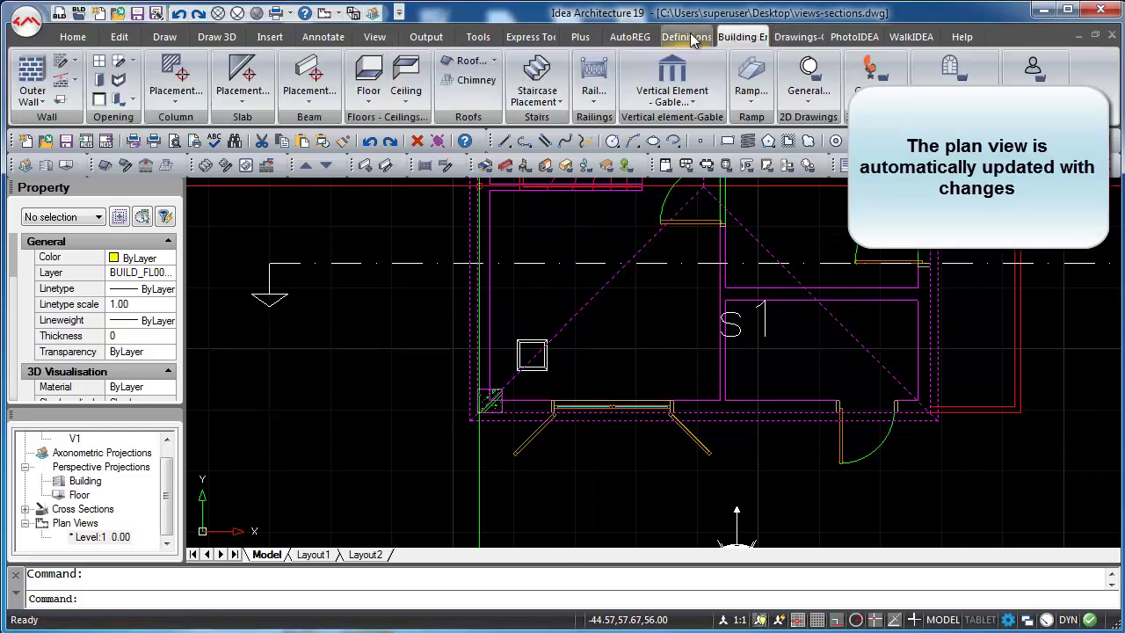
click(689, 37)
click(106, 92)
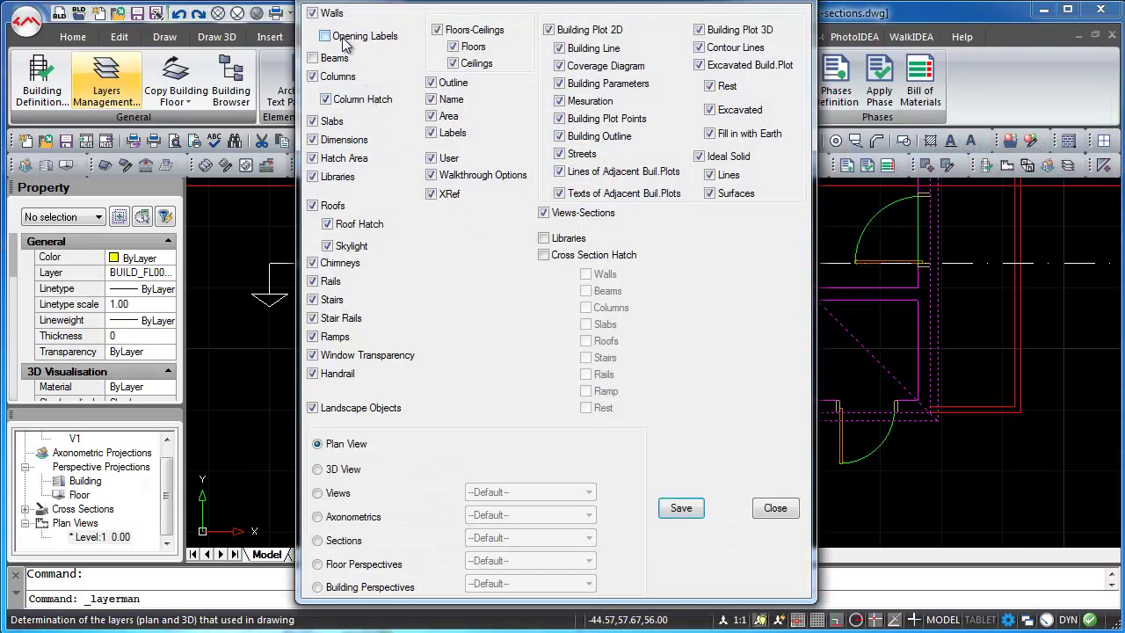
click(677, 508)
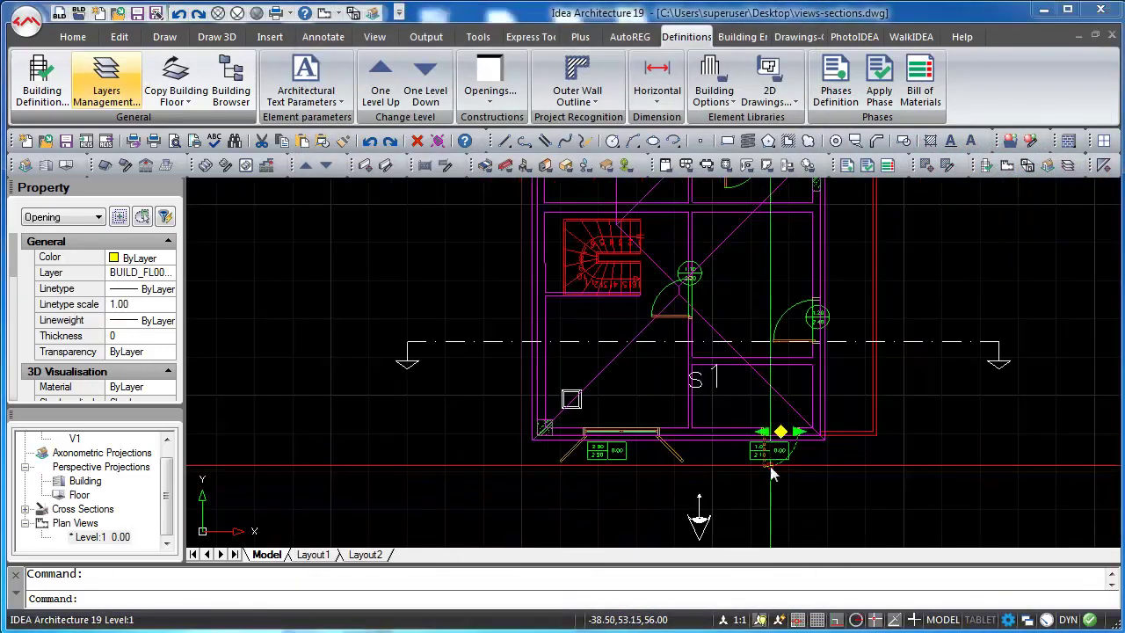
- Change the front-wall single door's opening label in the plan to the circular length-over-height type
double_click(769, 466)
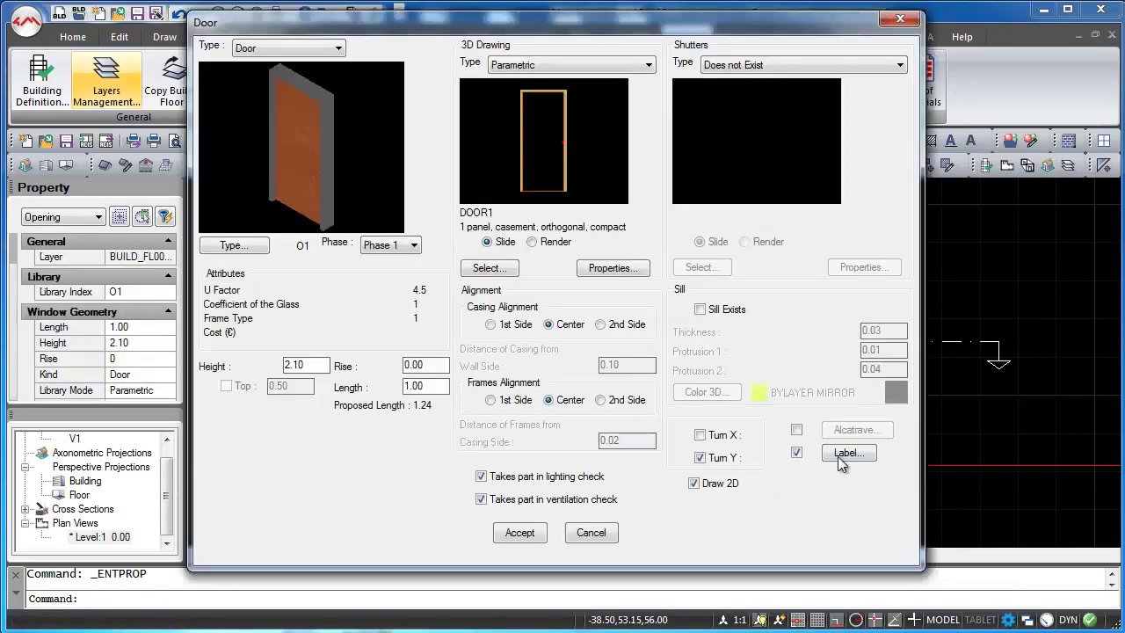
click(839, 454)
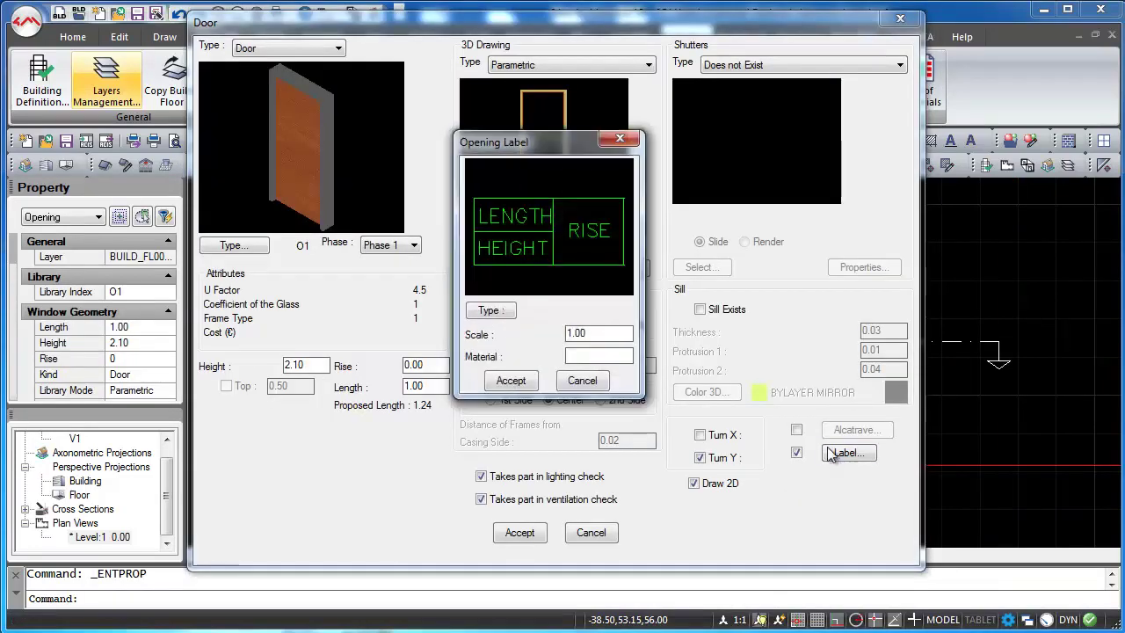
click(499, 310)
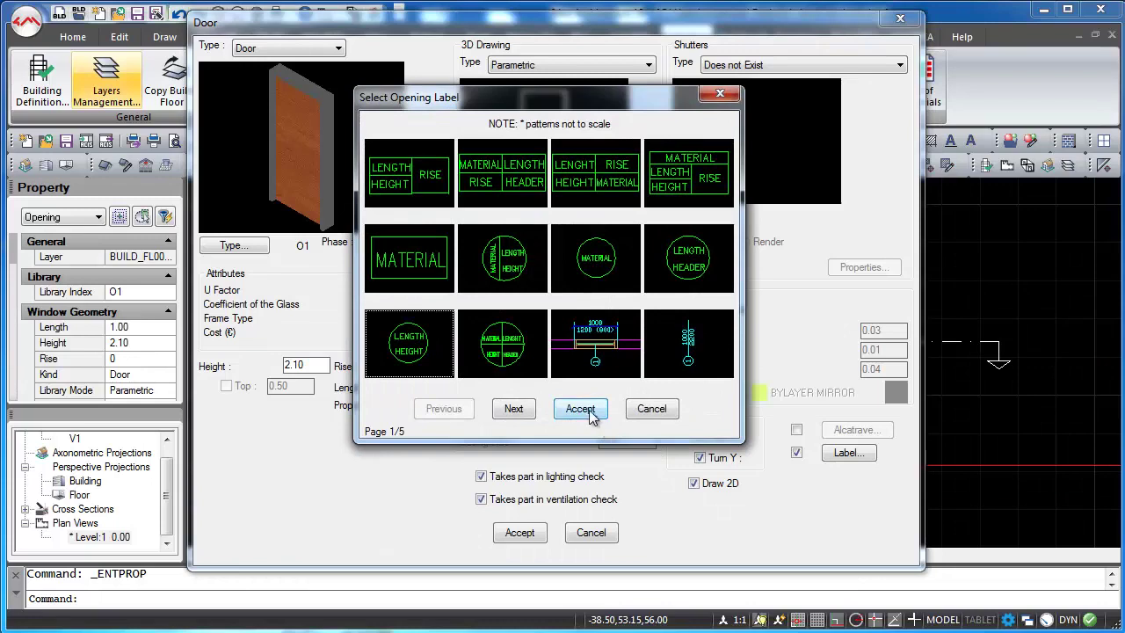
click(582, 409)
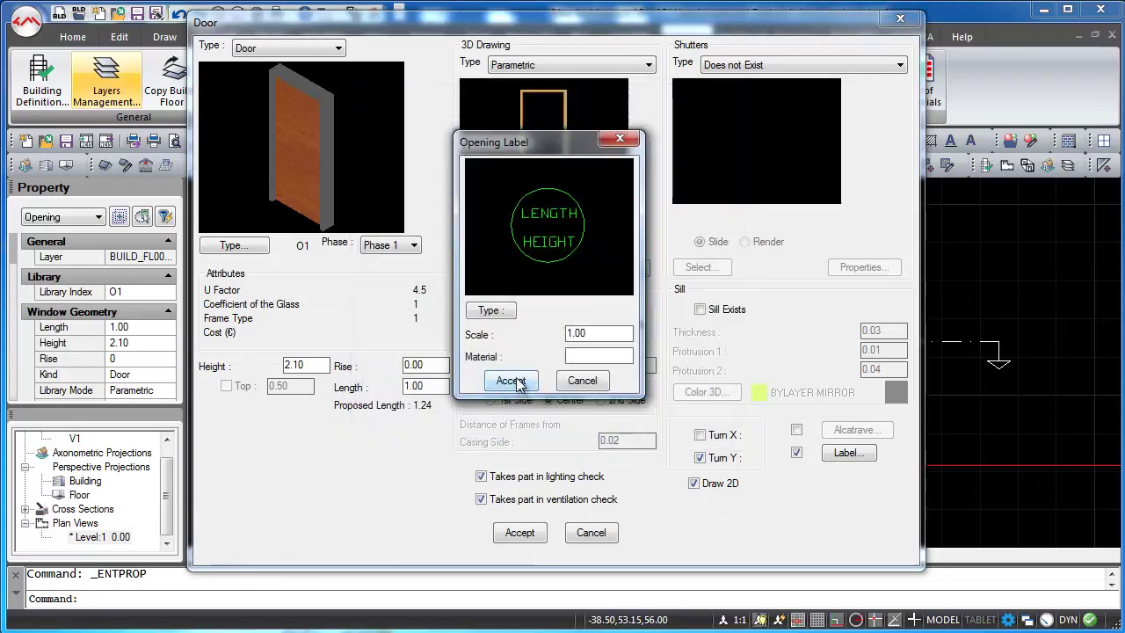
click(511, 381)
click(519, 534)
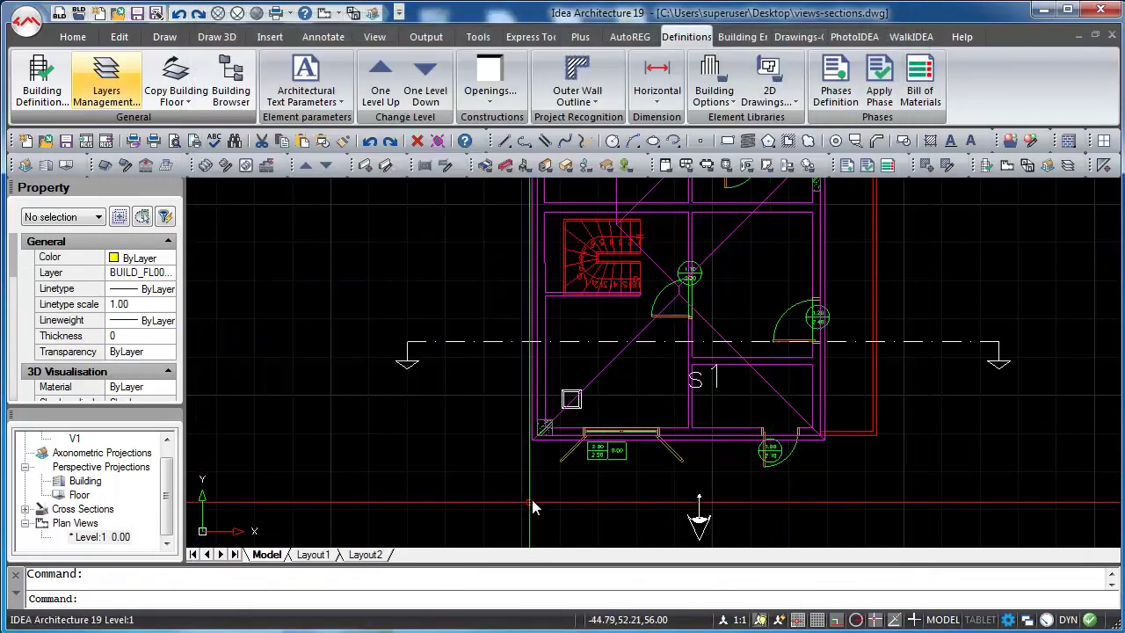
scroll(713, 464, up, 4)
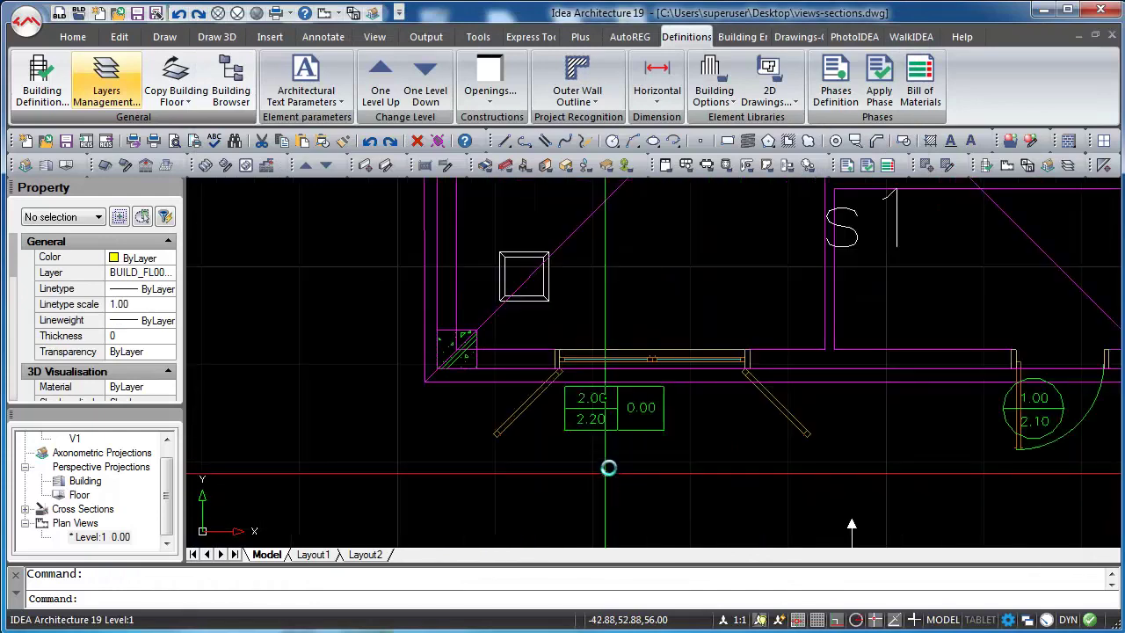
scroll(651, 449, down, 4)
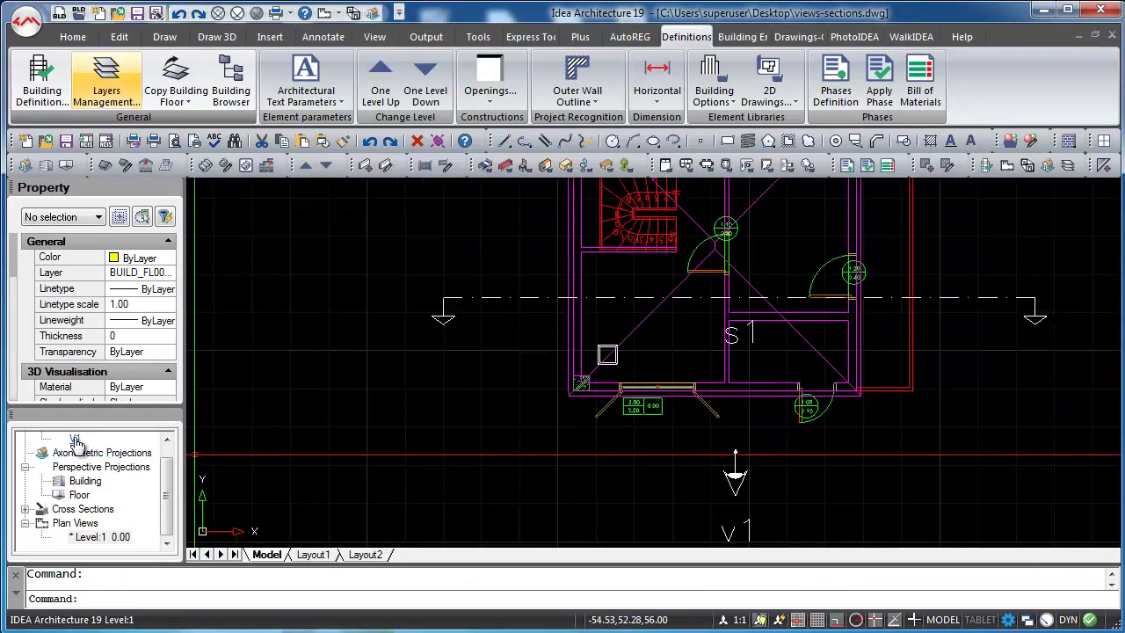
- Open side view V1 and save it as a separate view file named vf1
double_click(75, 439)
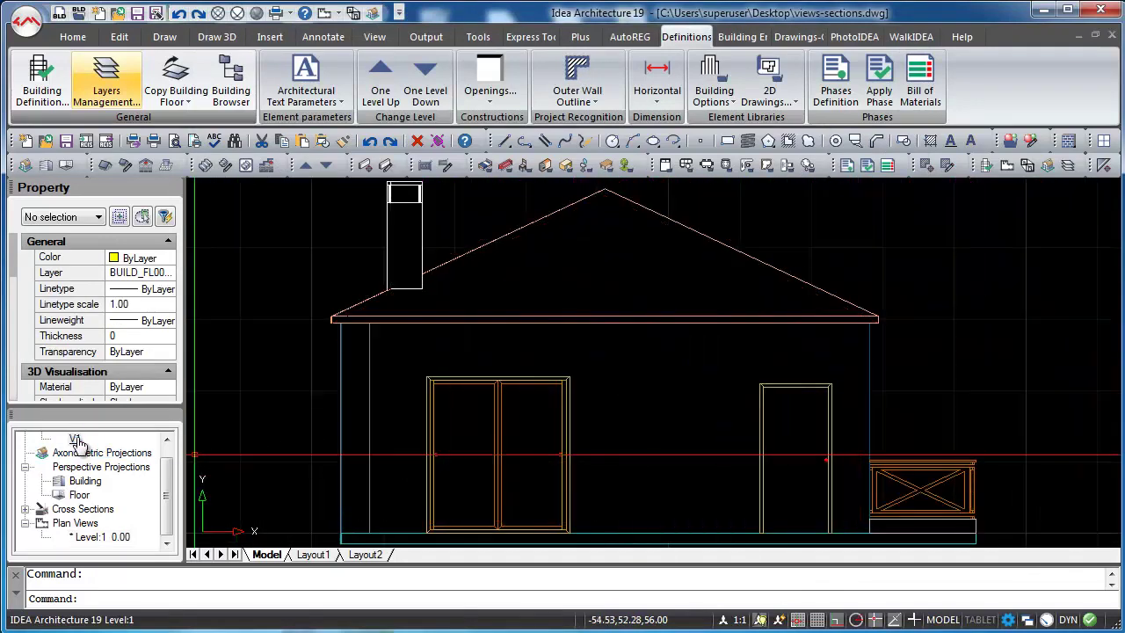
click(795, 37)
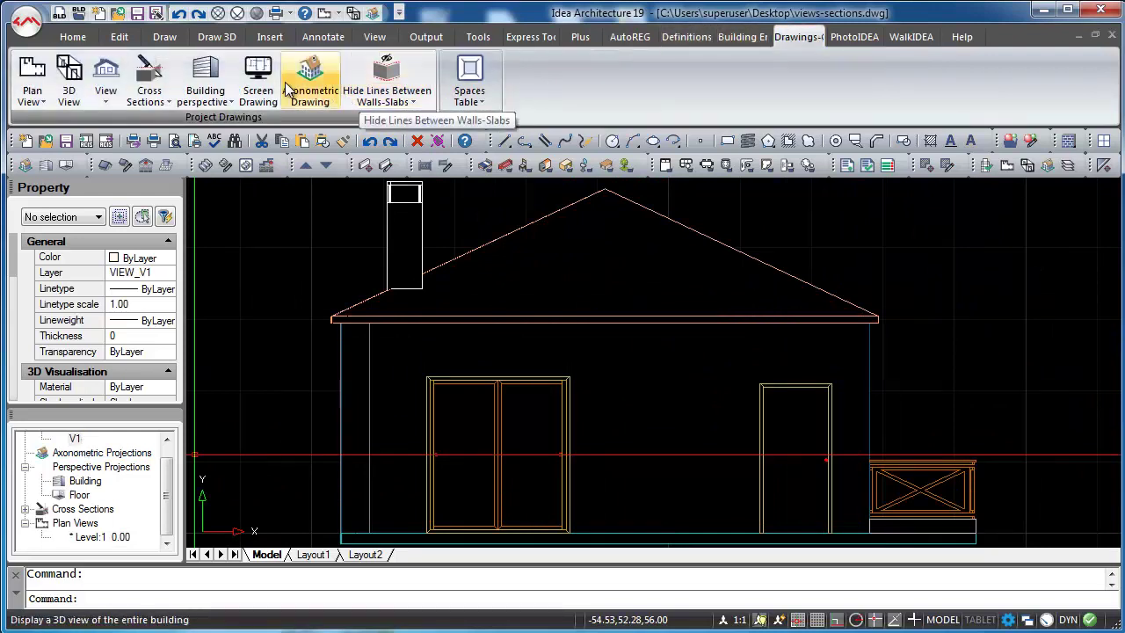
click(115, 106)
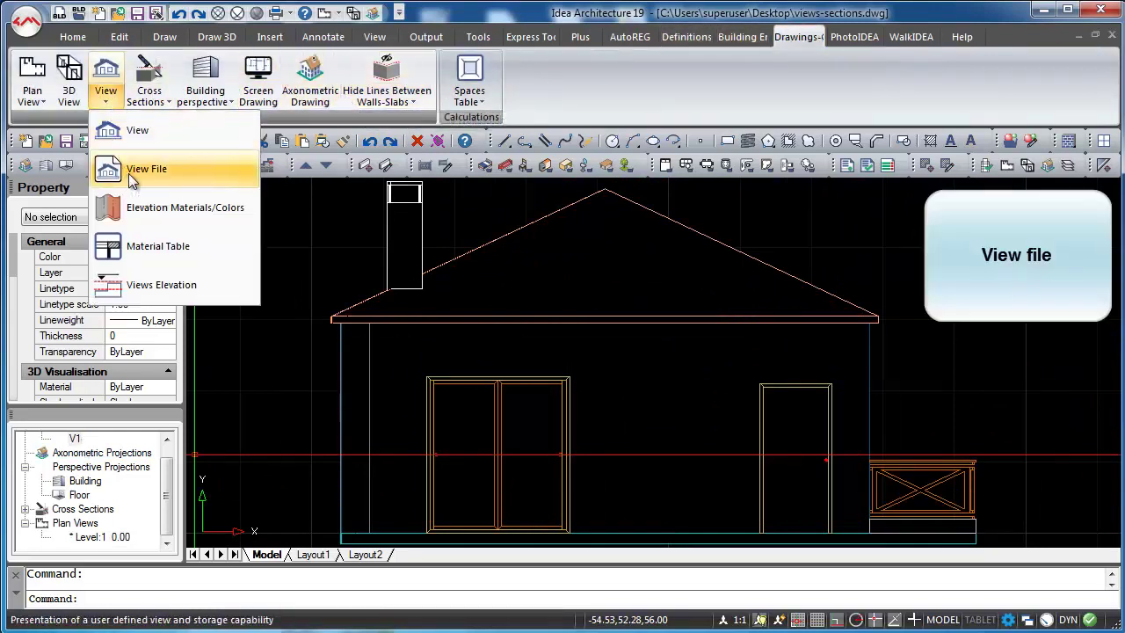
click(123, 165)
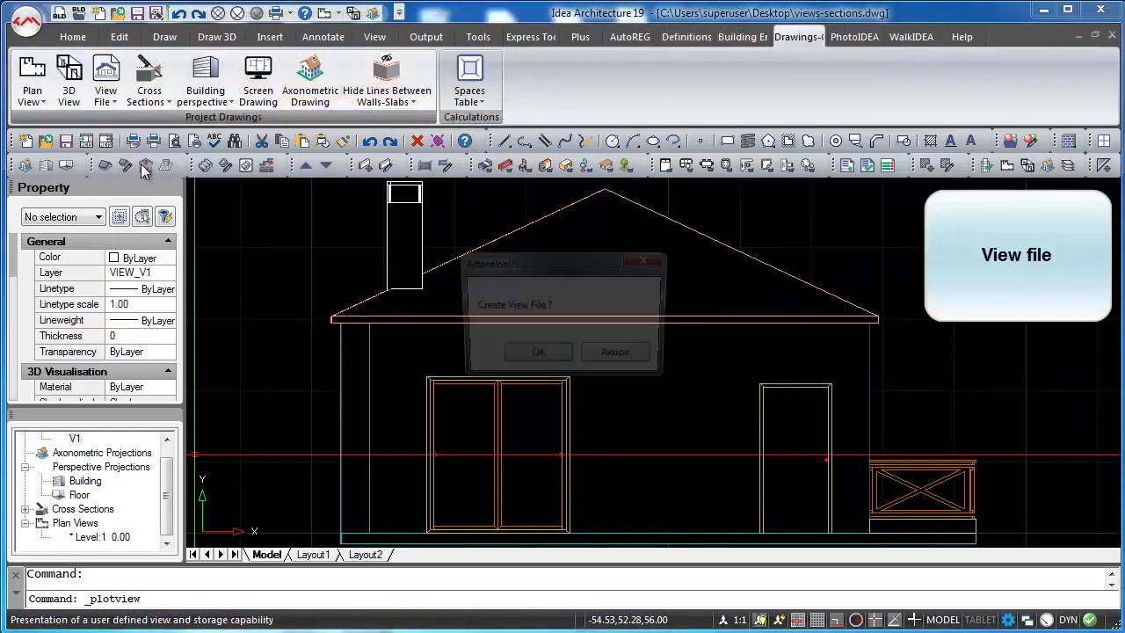
click(537, 357)
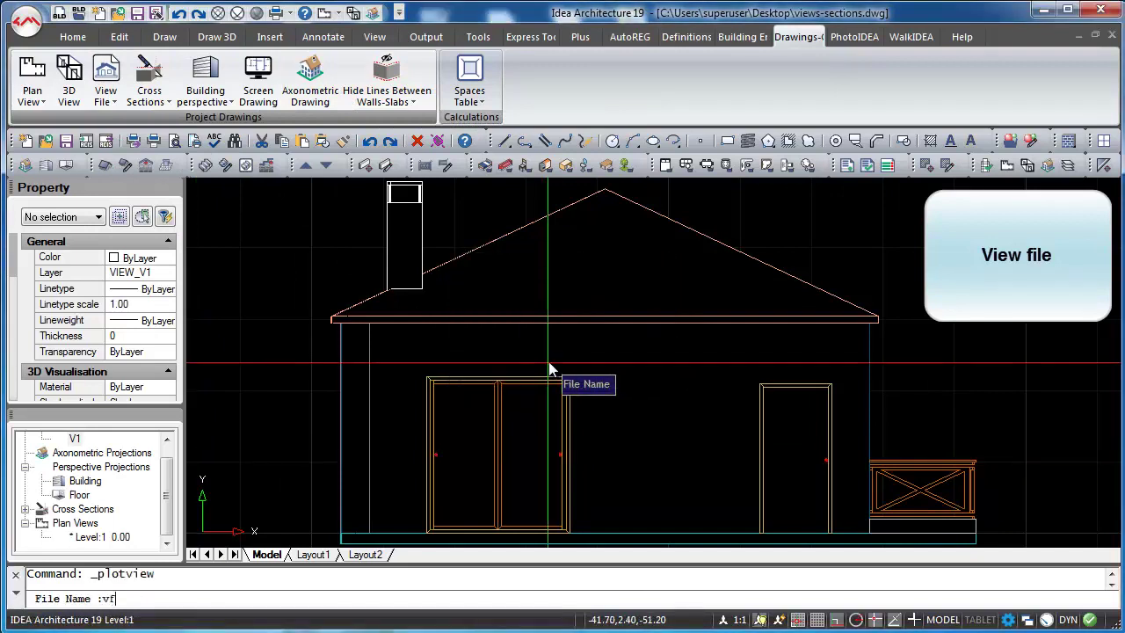
key(Return)
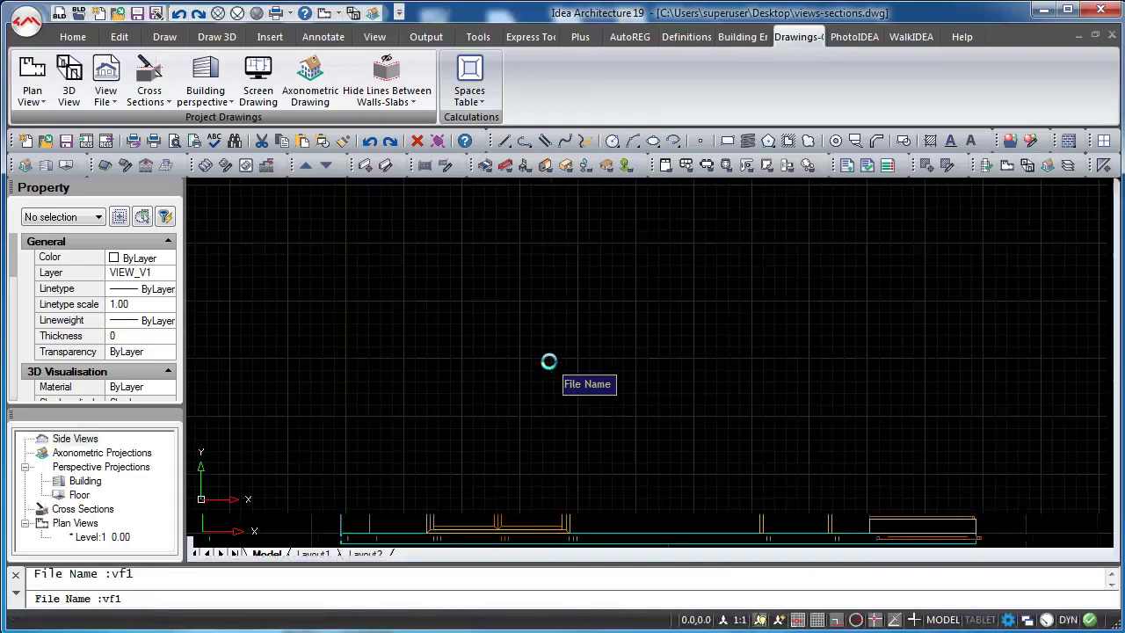
- From the Level:1 plan, open cross section s1 and save it as a cross section file named cf1
click(97, 537)
double_click(97, 537)
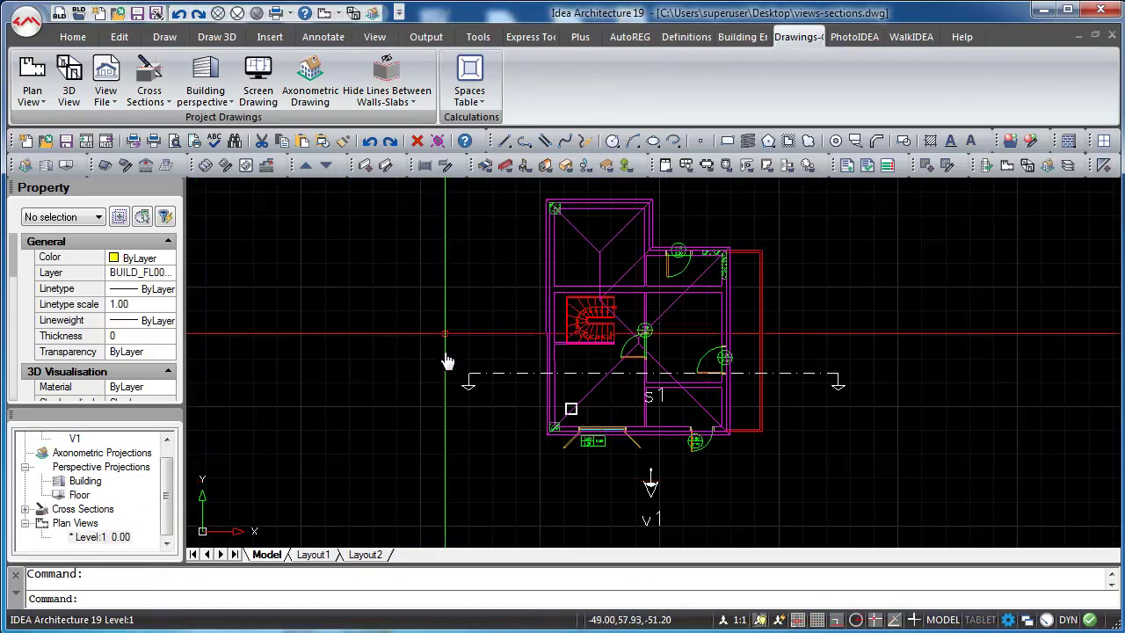
click(472, 376)
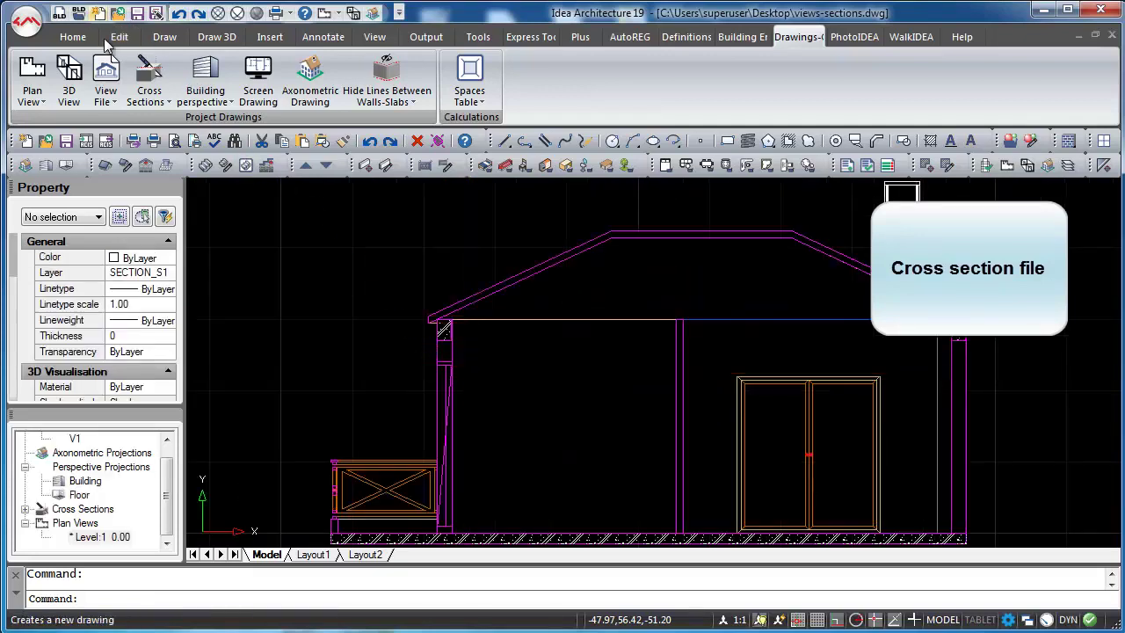
click(150, 88)
click(230, 246)
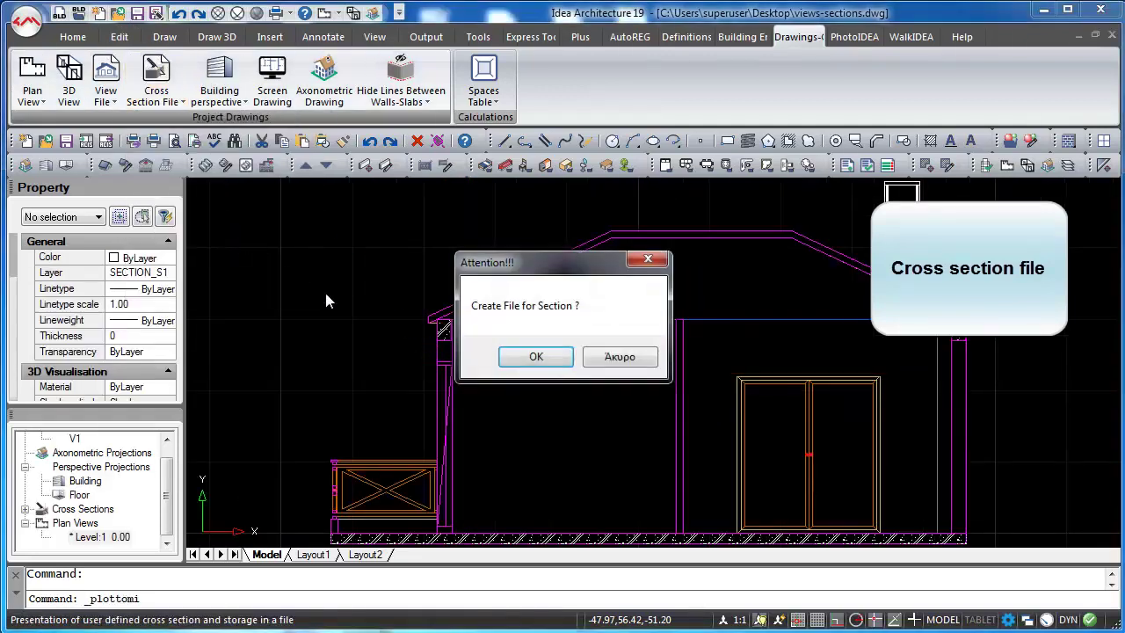
click(530, 357)
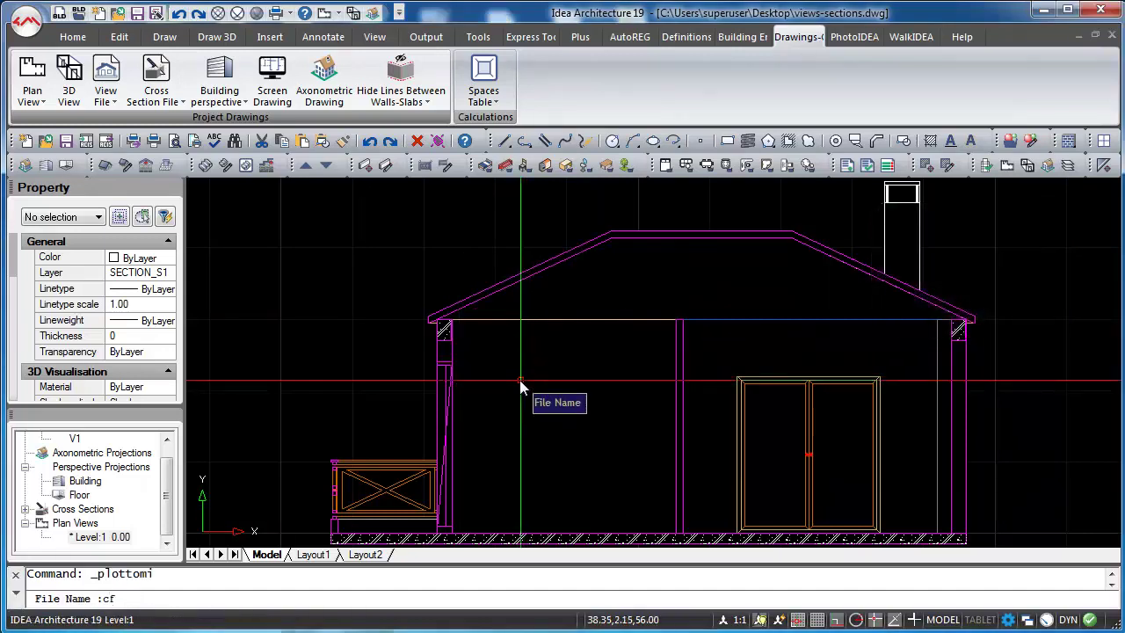
key(Return)
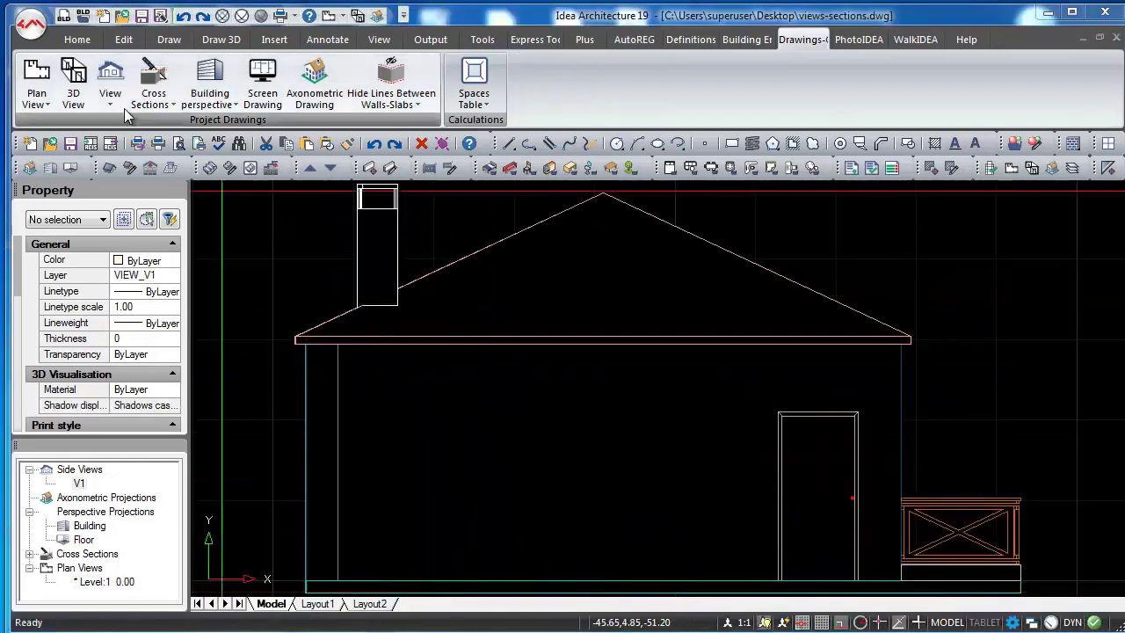
- In side view V1, add elevation marks at the slab top, railing top and door top, measured from the slab's lower right corner
click(105, 95)
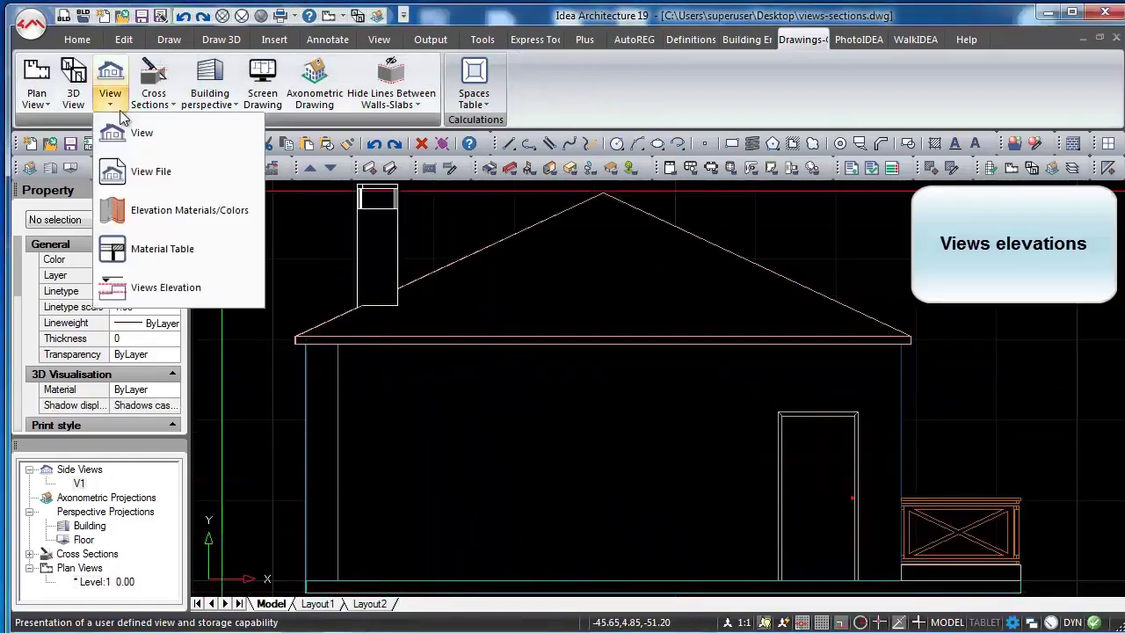
click(202, 285)
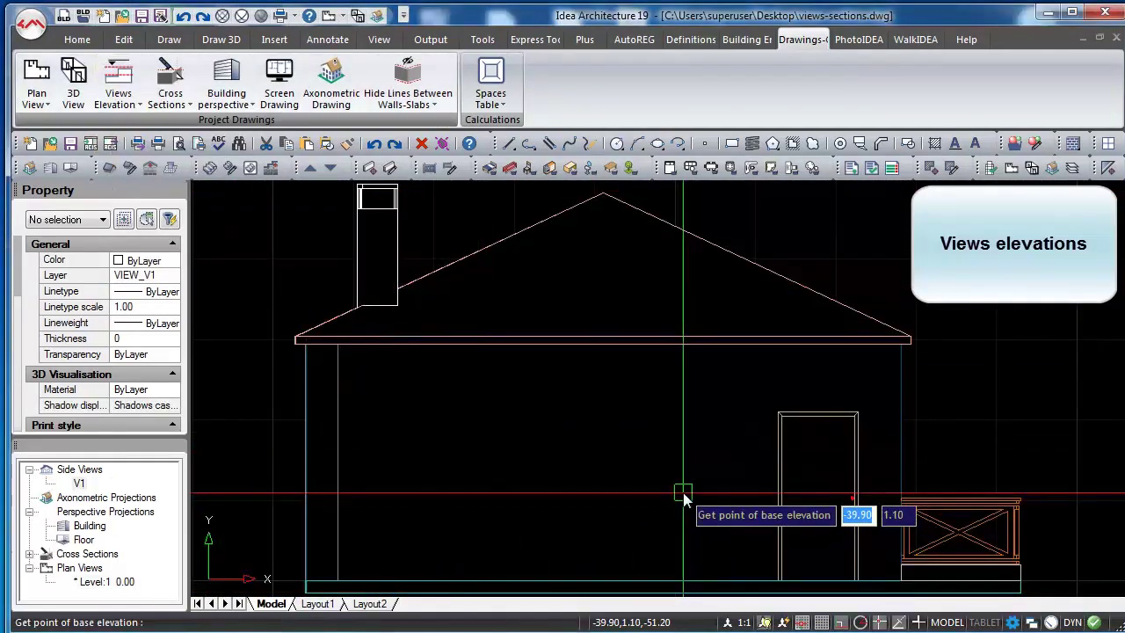
middle_drag(1040, 513, 926, 439)
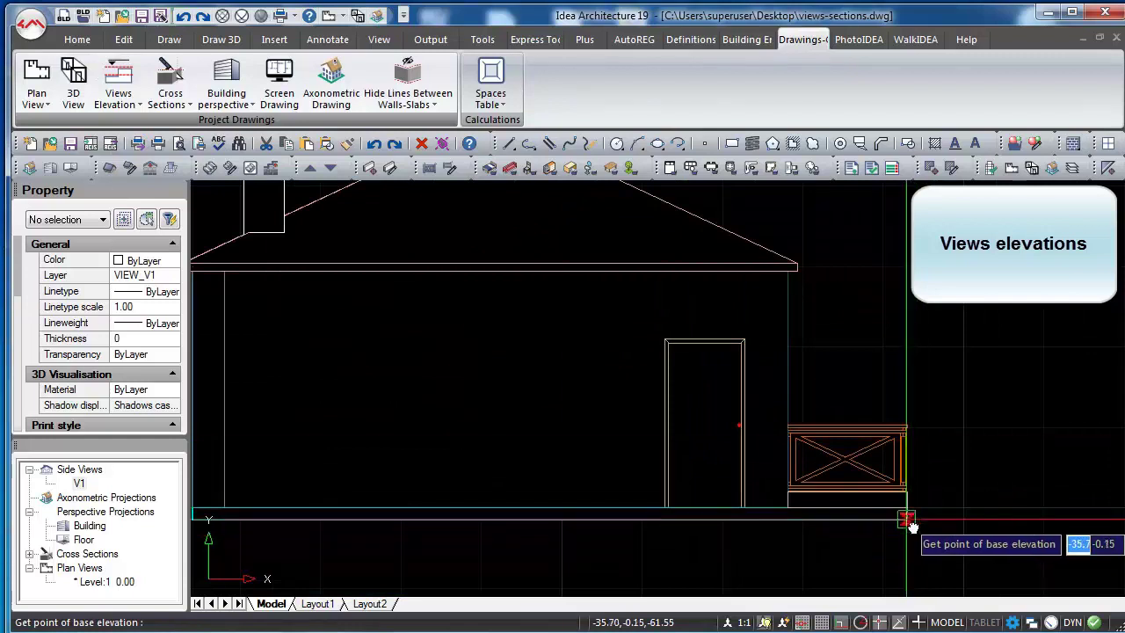
click(912, 524)
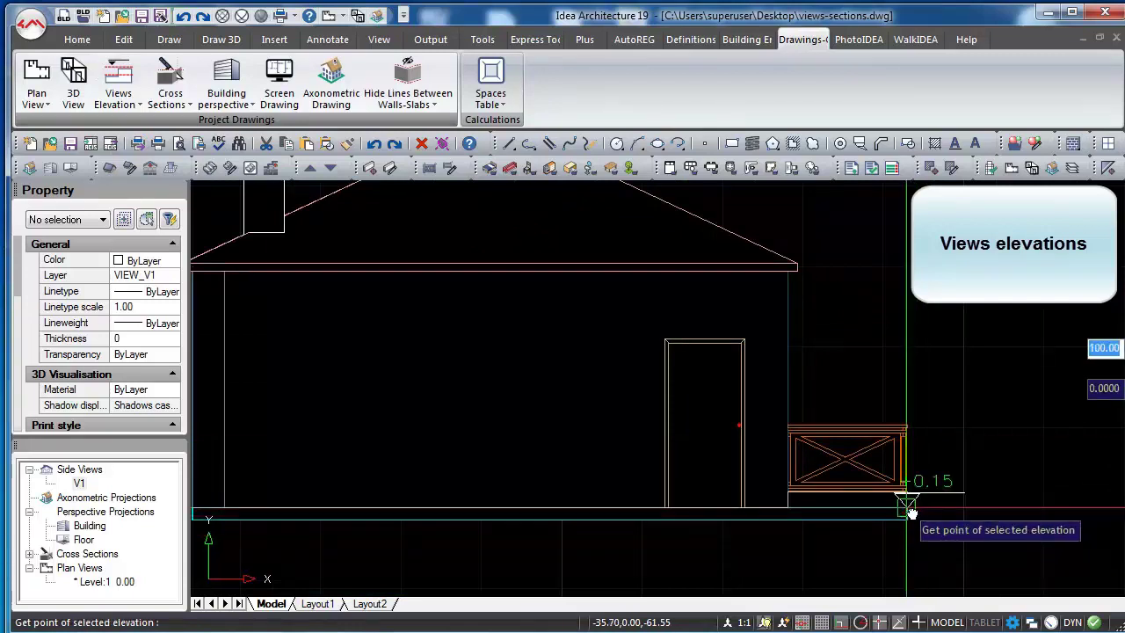
click(713, 343)
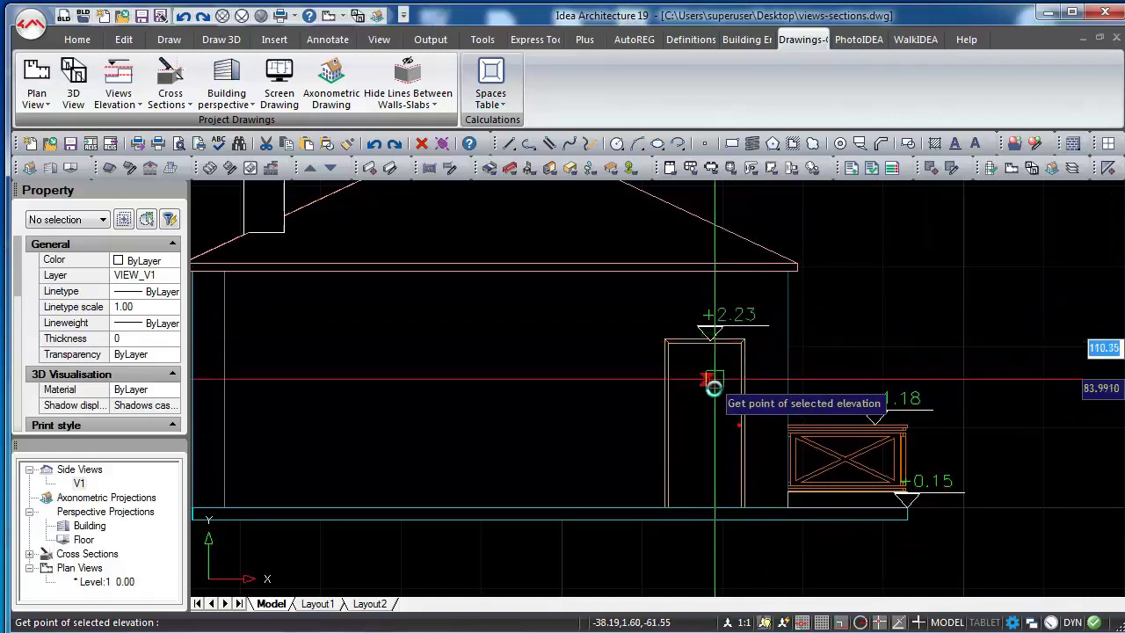
- Add elevation marks at the roof's right eave and at the ridge in the side view
middle_drag(739, 378, 774, 449)
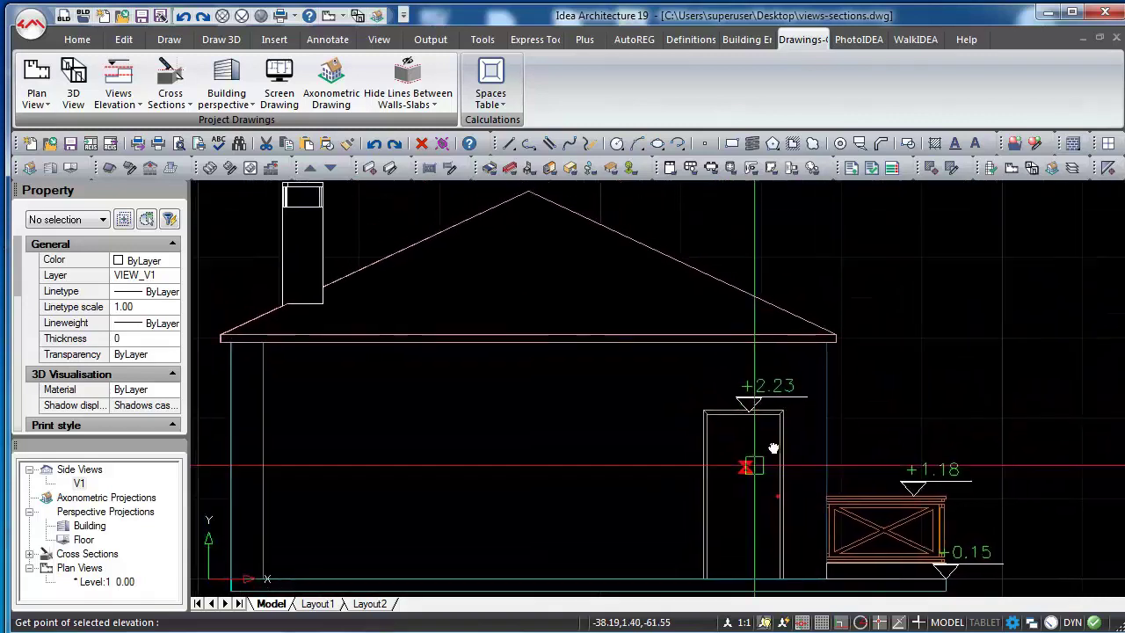
click(839, 338)
middle_drag(685, 297, 750, 351)
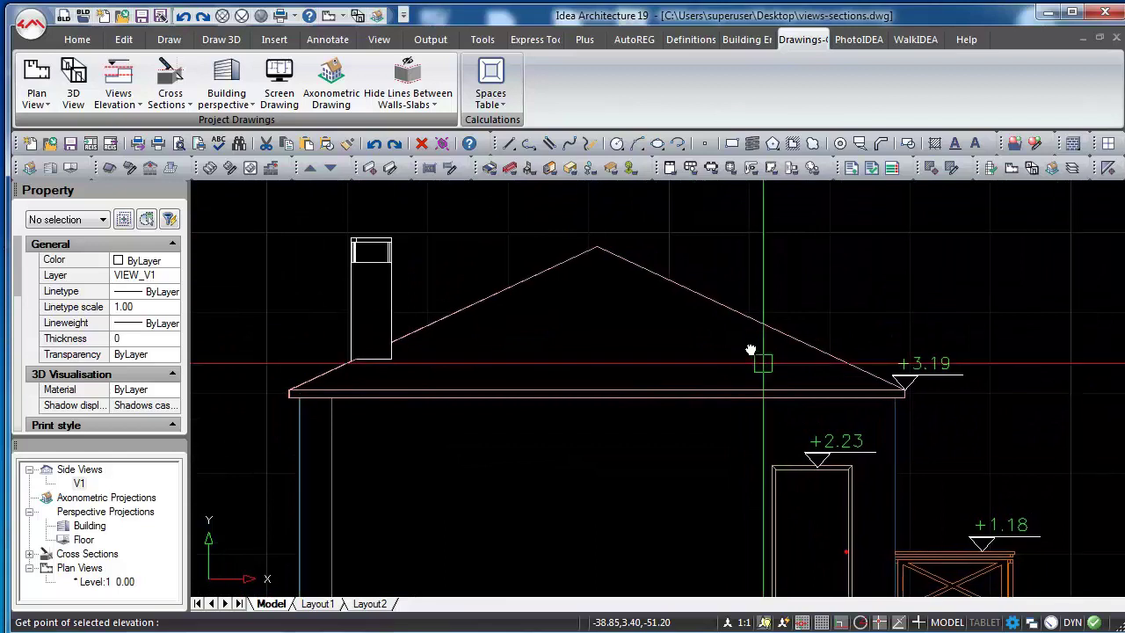
click(598, 247)
scroll(668, 284, down, 3)
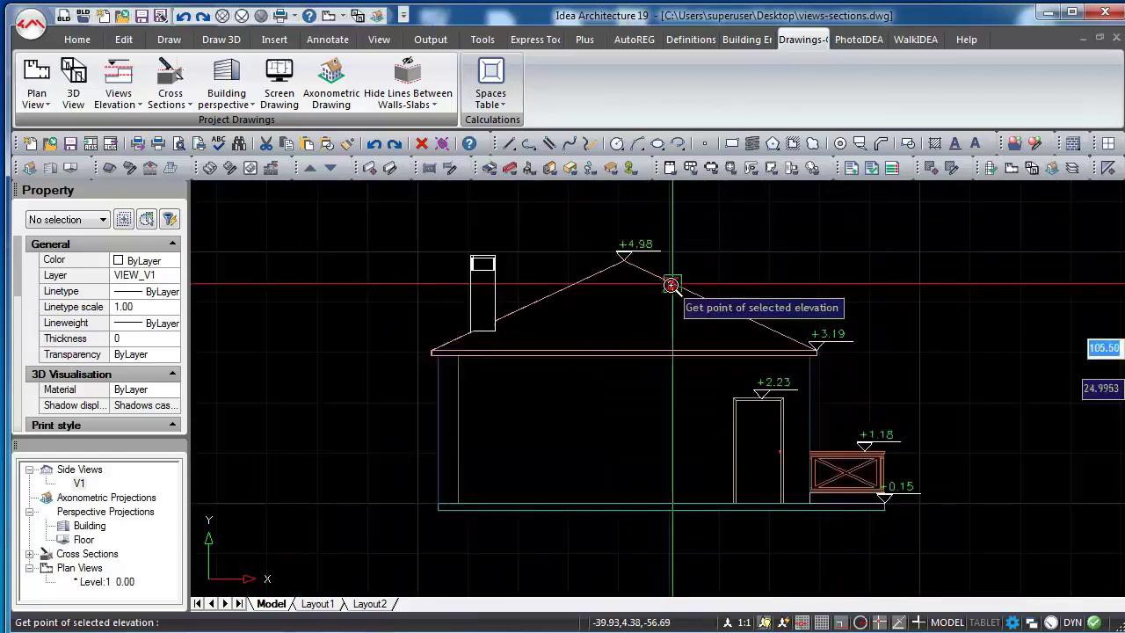
scroll(671, 284, up, 2)
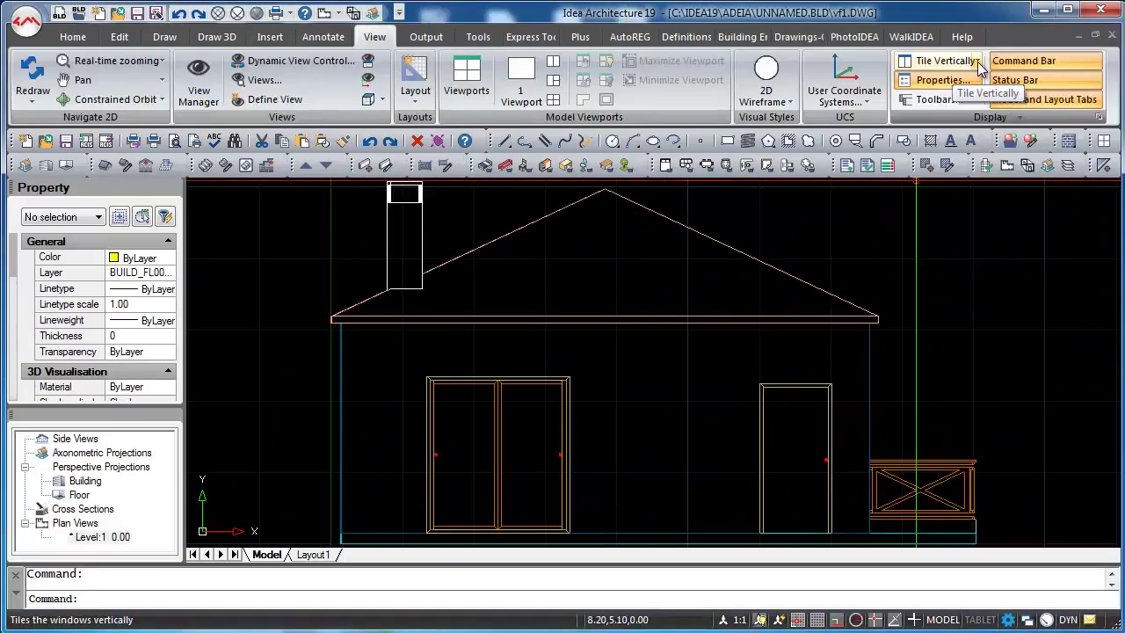
- Tile the open drawing windows vertically and close Drawing1.dwg without saving it
click(976, 61)
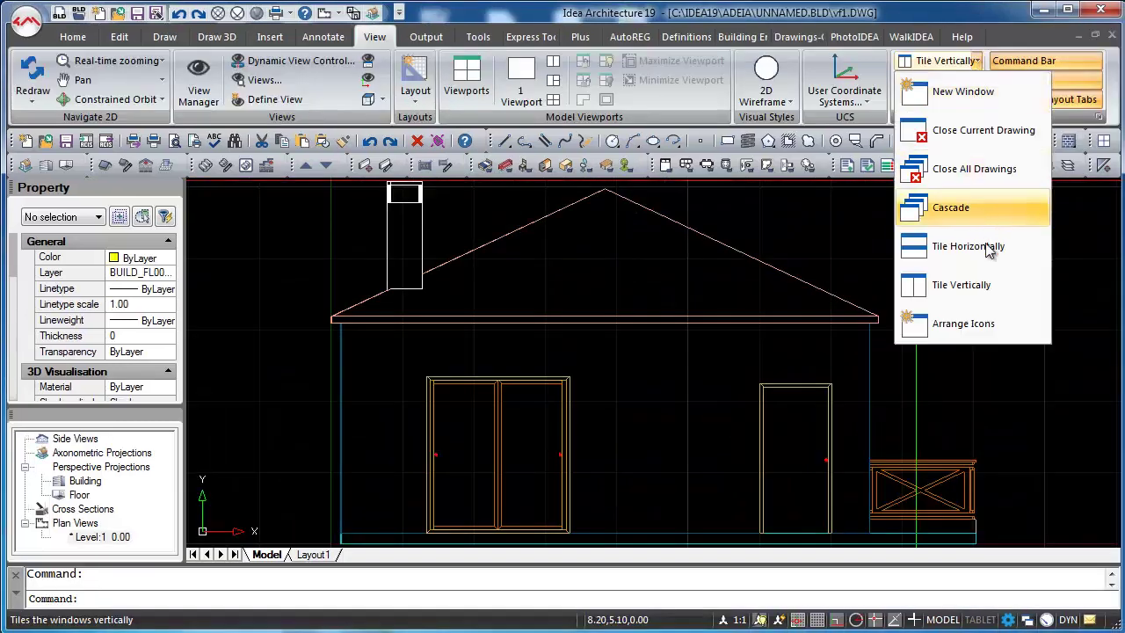
click(975, 286)
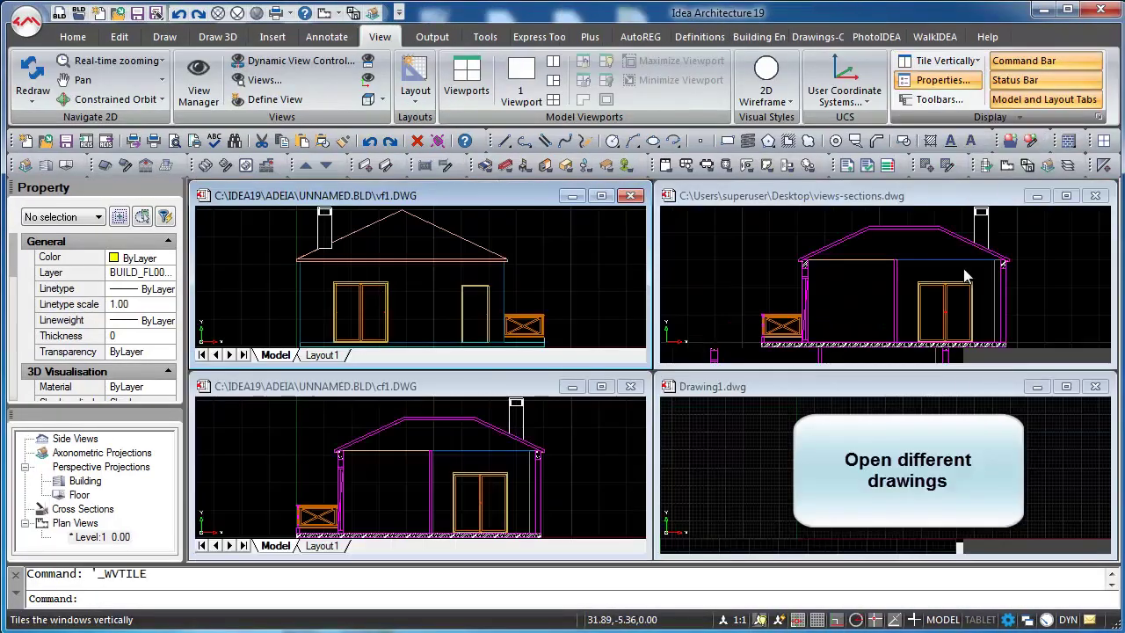
click(1096, 388)
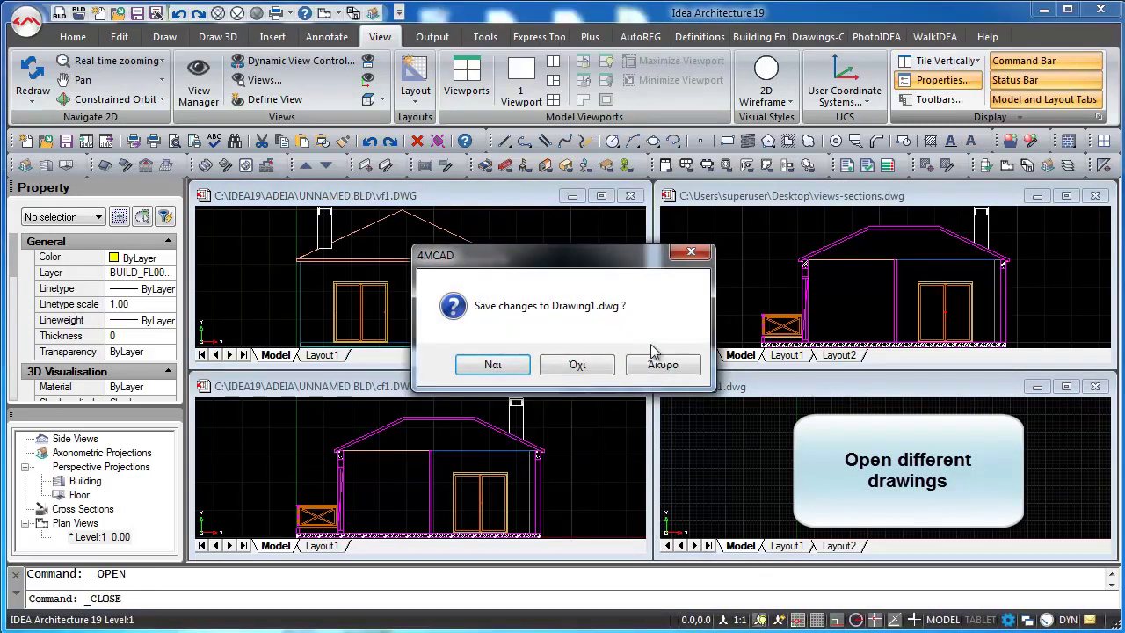
click(575, 364)
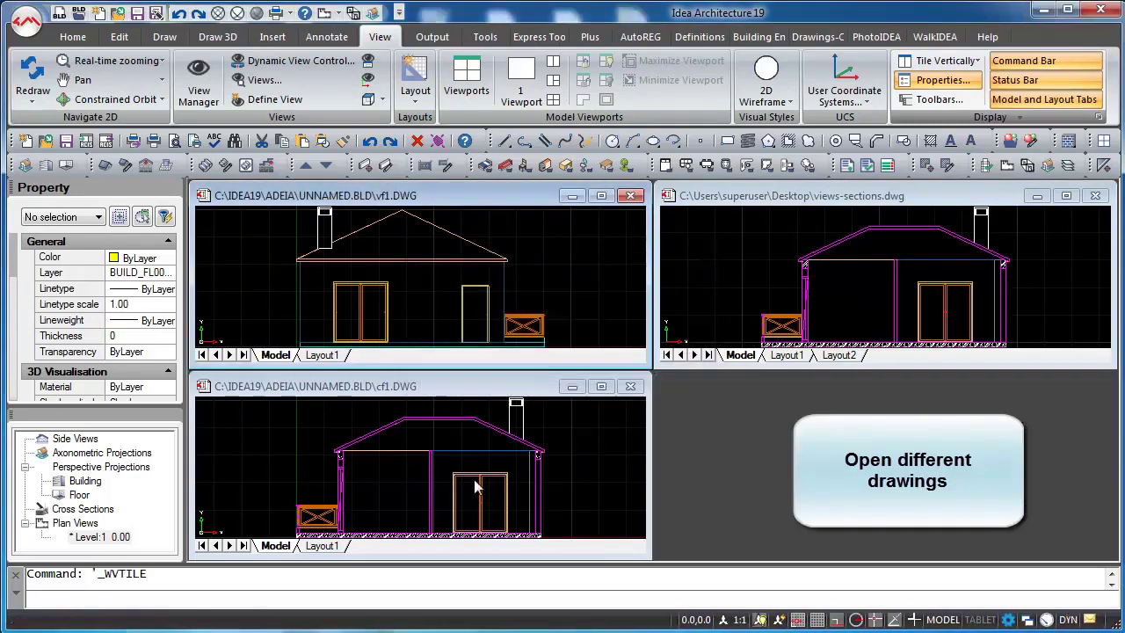
- Extend the views-sections.dwg window downward to fill the free space and display the Level:1 plan in it
drag(873, 366, 872, 561)
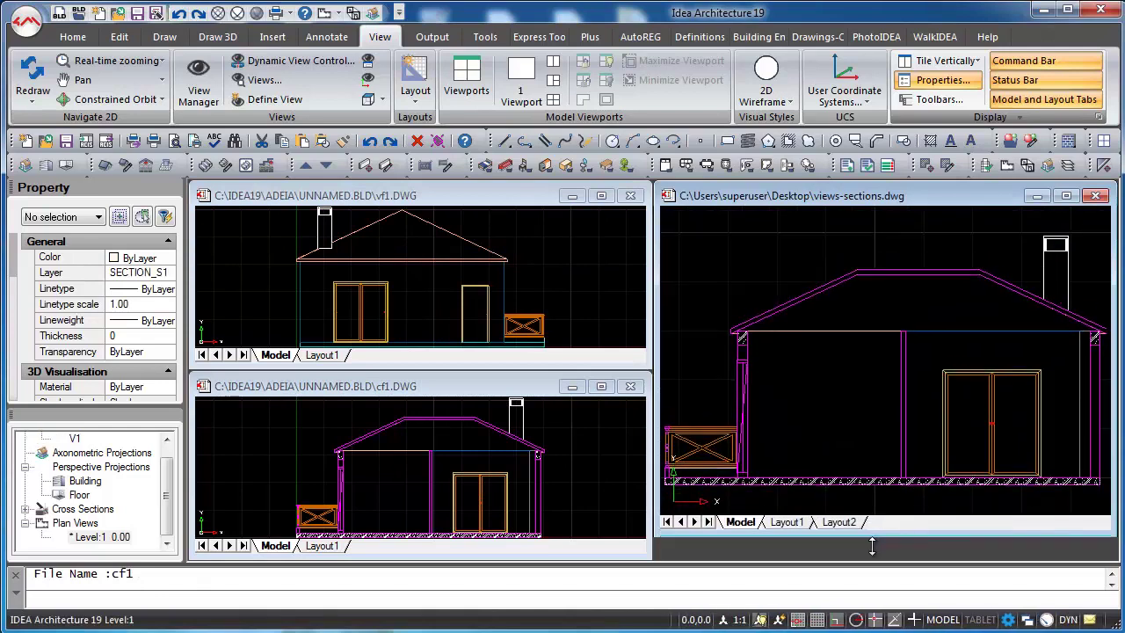
click(724, 292)
click(724, 292)
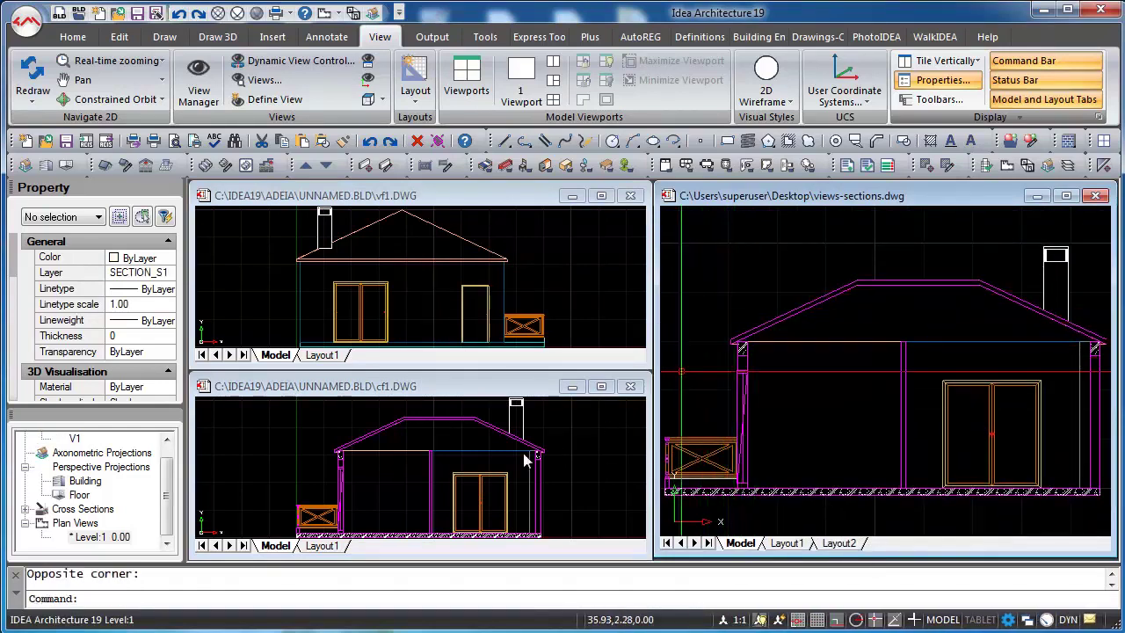
double_click(97, 538)
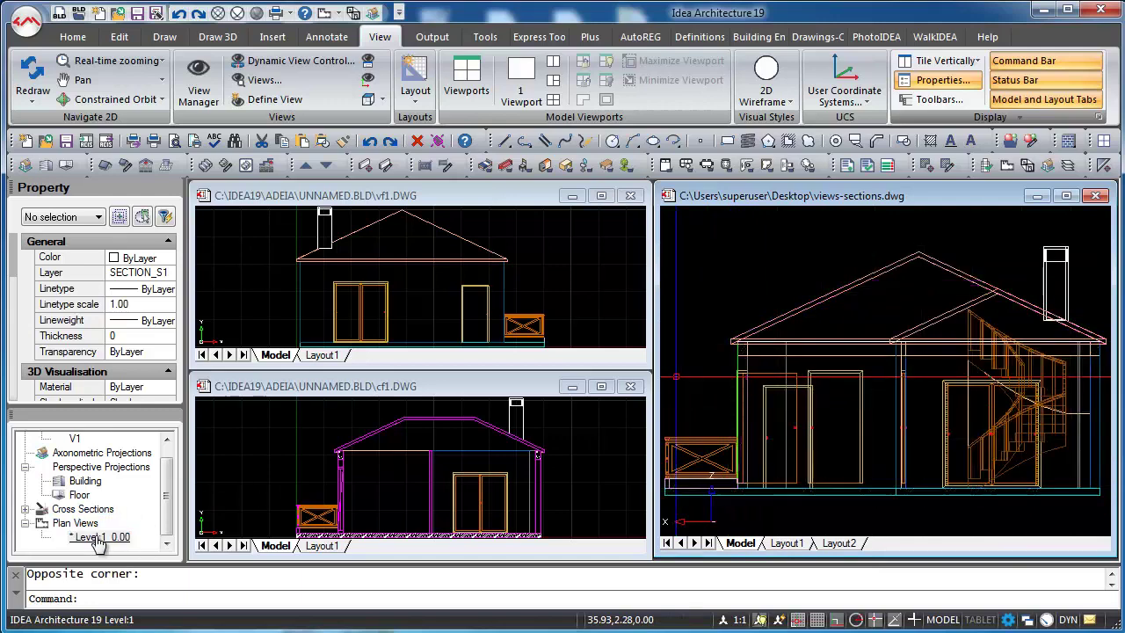
click(233, 450)
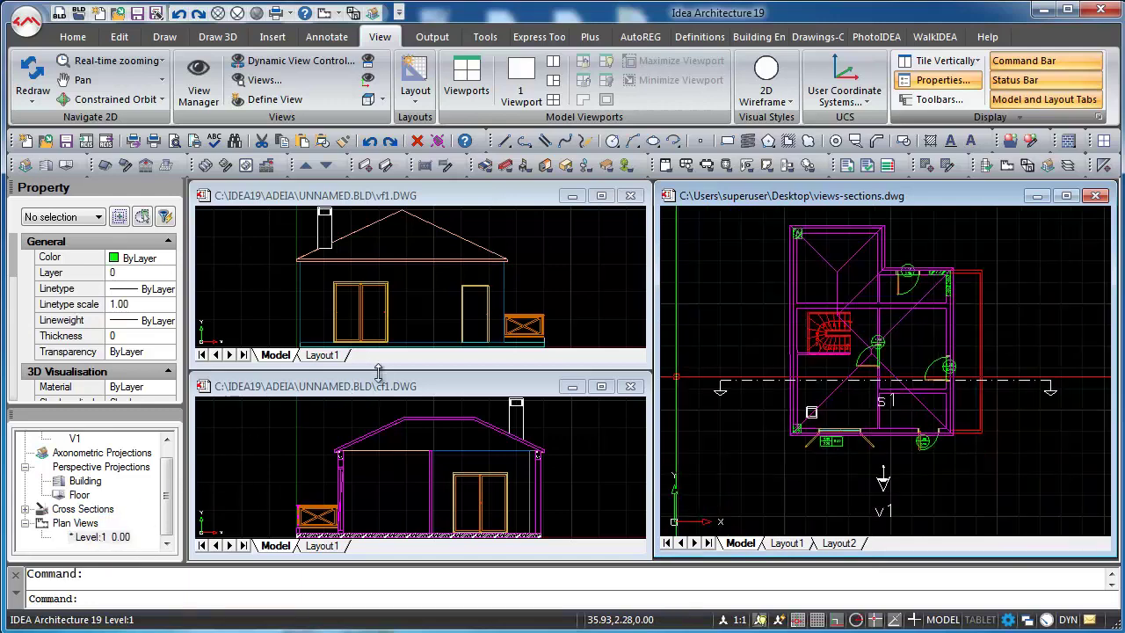
- Adjust the boundary between the stacked vf1.DWG and cf1.DWG windows by moving it slightly upward
drag(382, 370, 382, 362)
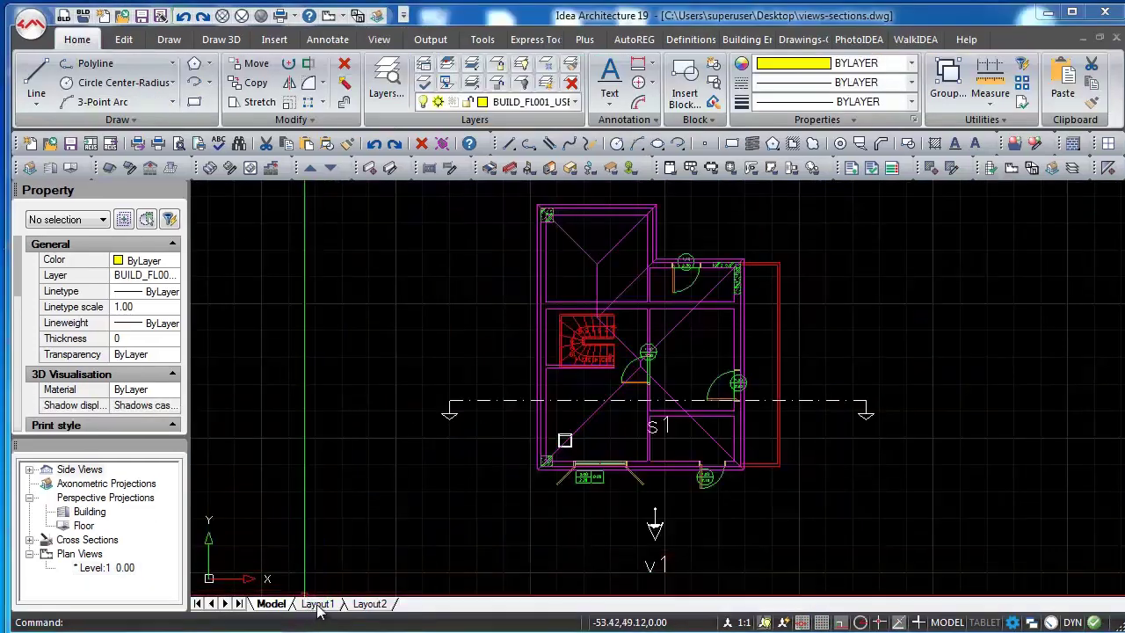
- Open the print settings for Layout1 of views-sections.dwg and set the paper size to A1
click(318, 605)
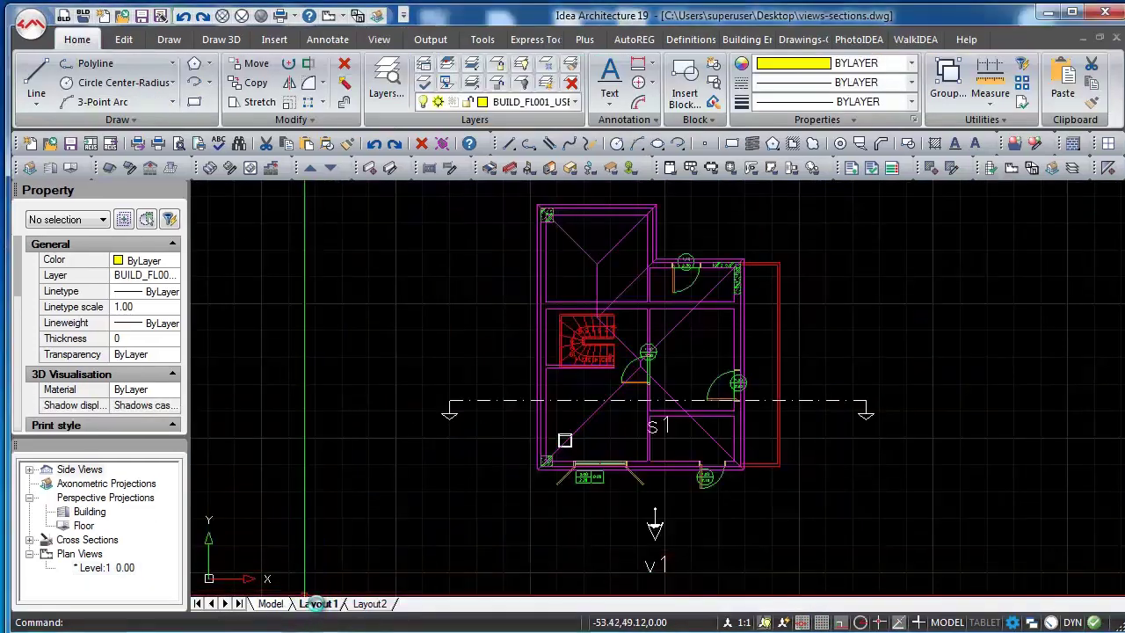
text(plot)
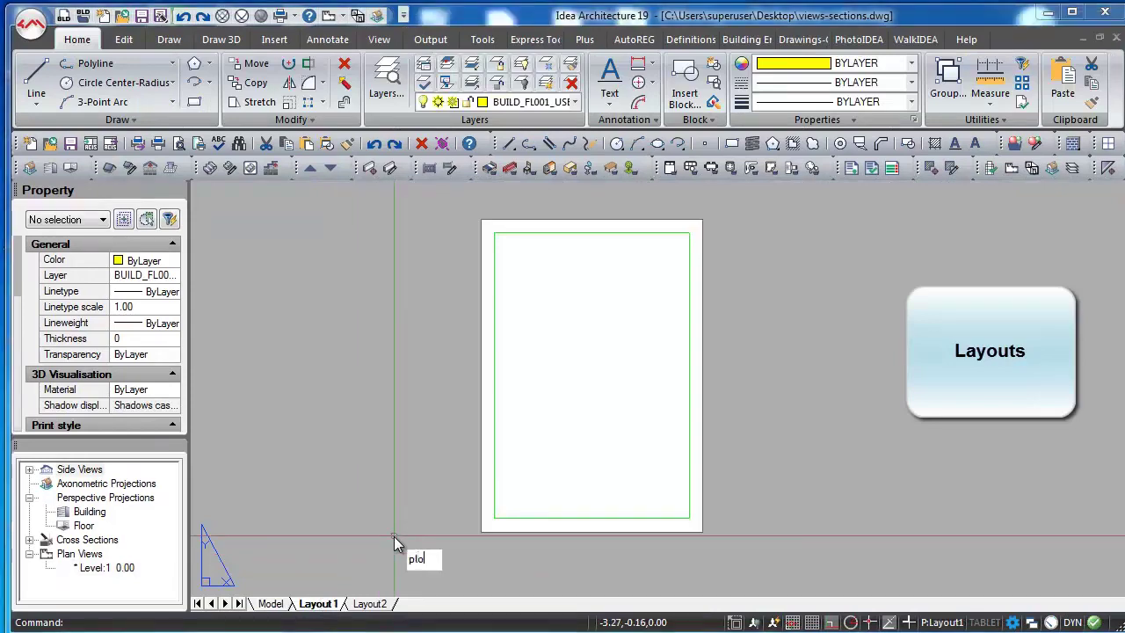
key(Return)
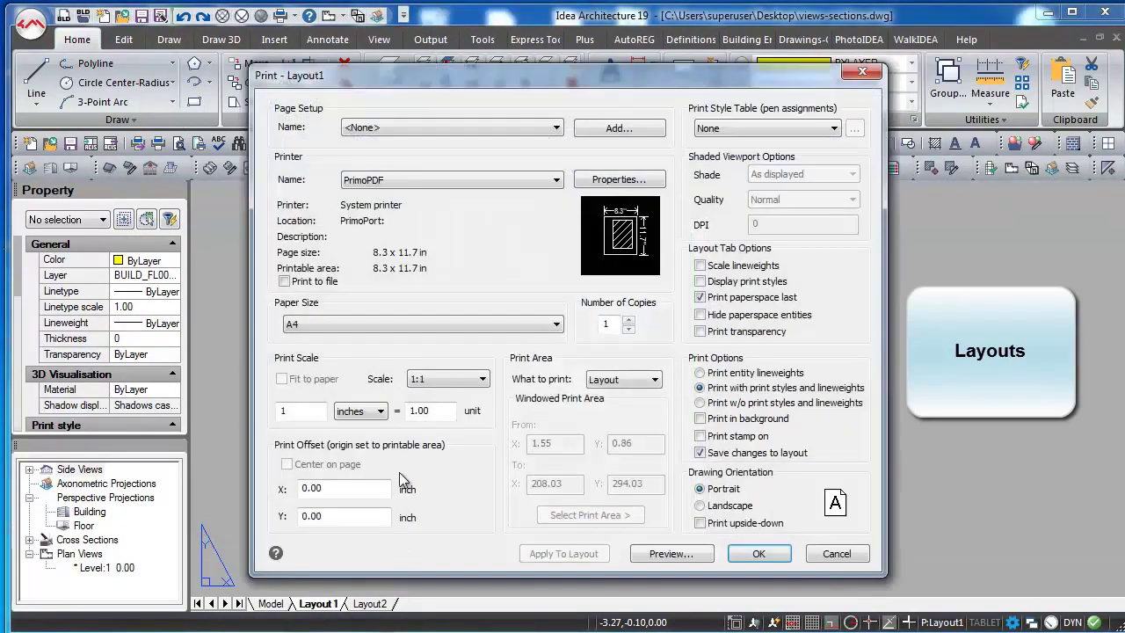
click(475, 324)
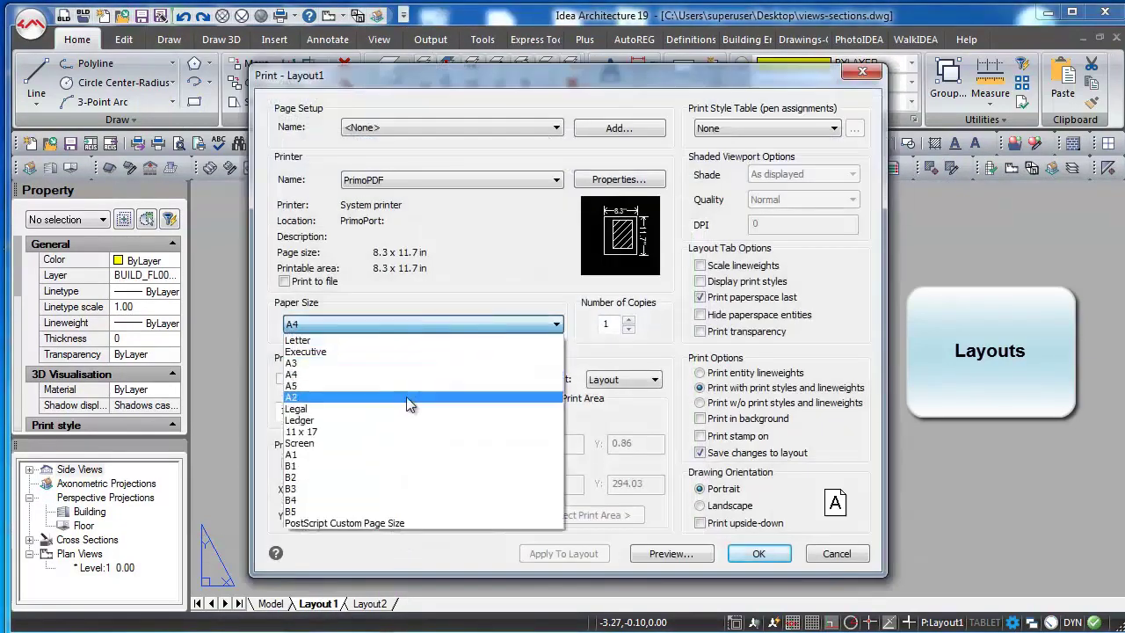
click(386, 456)
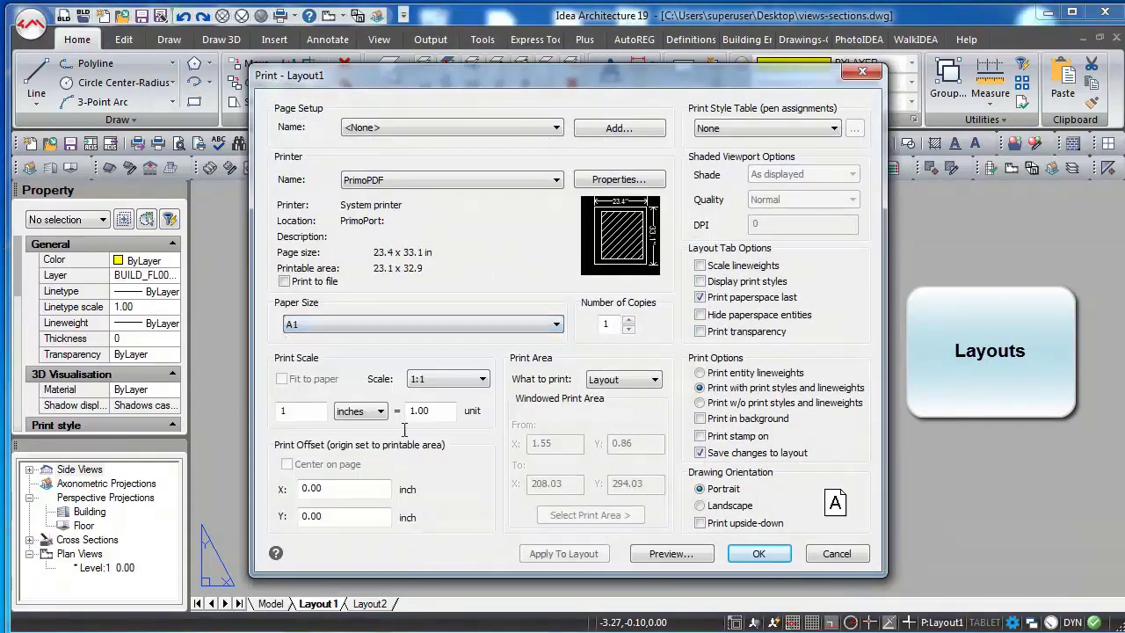
- Apply a custom print scale of 1000 mm = 100 units to Layout1 and set its orientation to landscape
click(439, 381)
scroll(442, 399, up, 1)
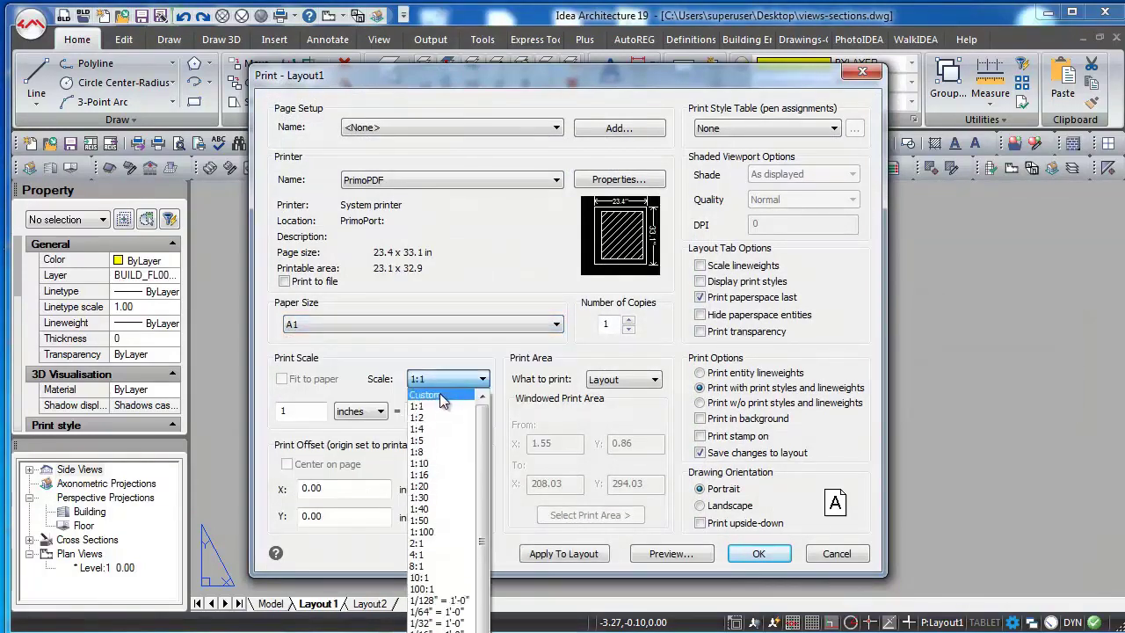
click(442, 397)
click(356, 411)
click(356, 444)
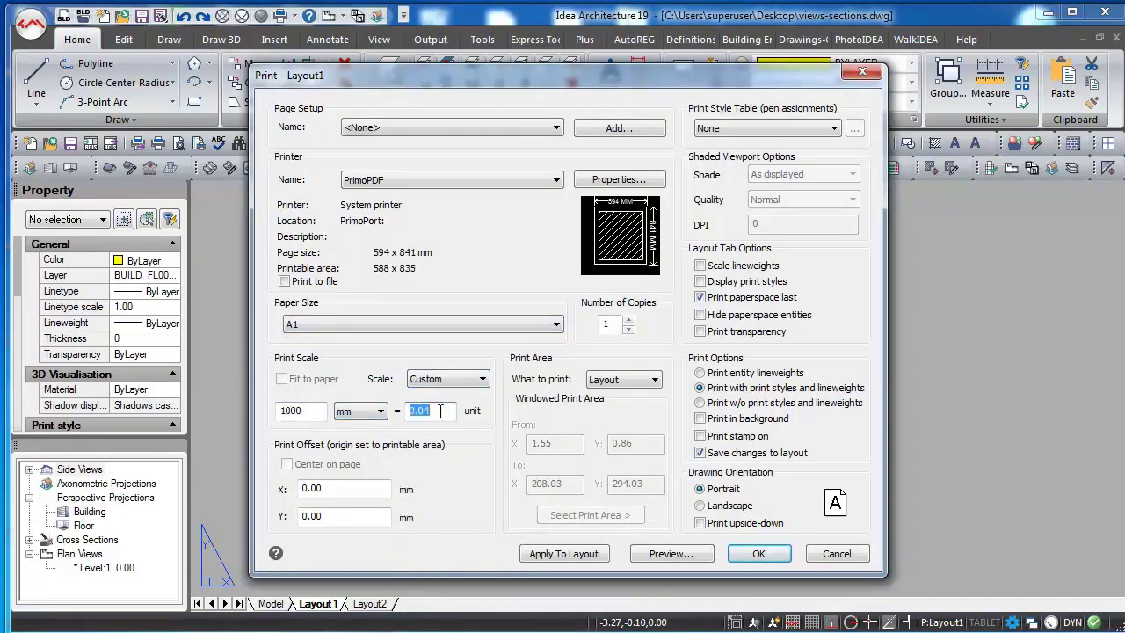
text(100)
click(559, 553)
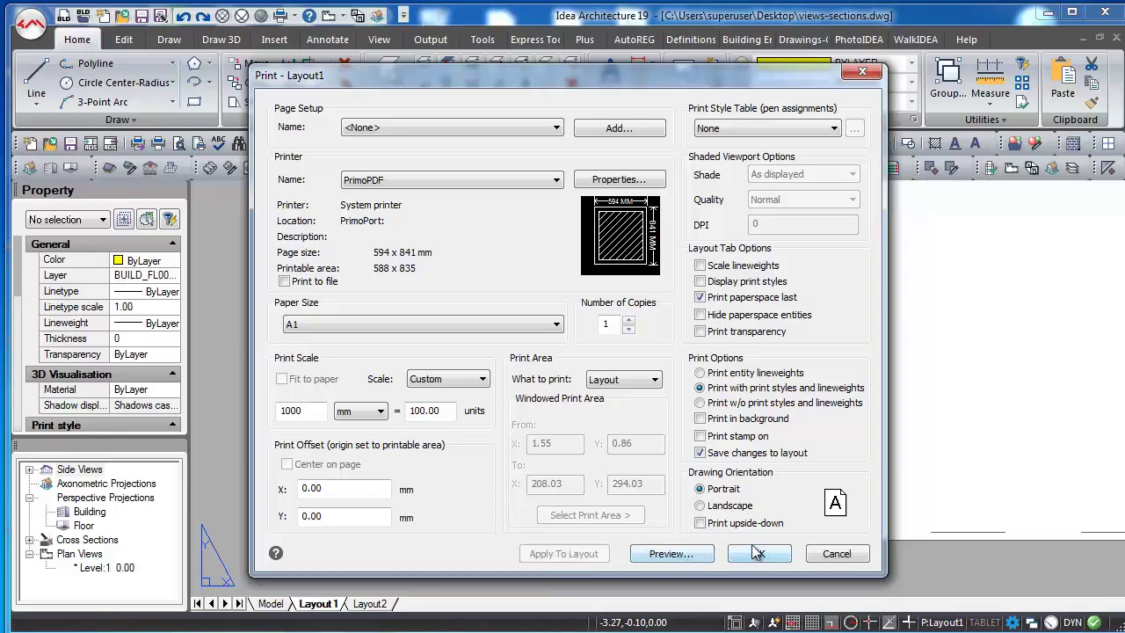
click(736, 508)
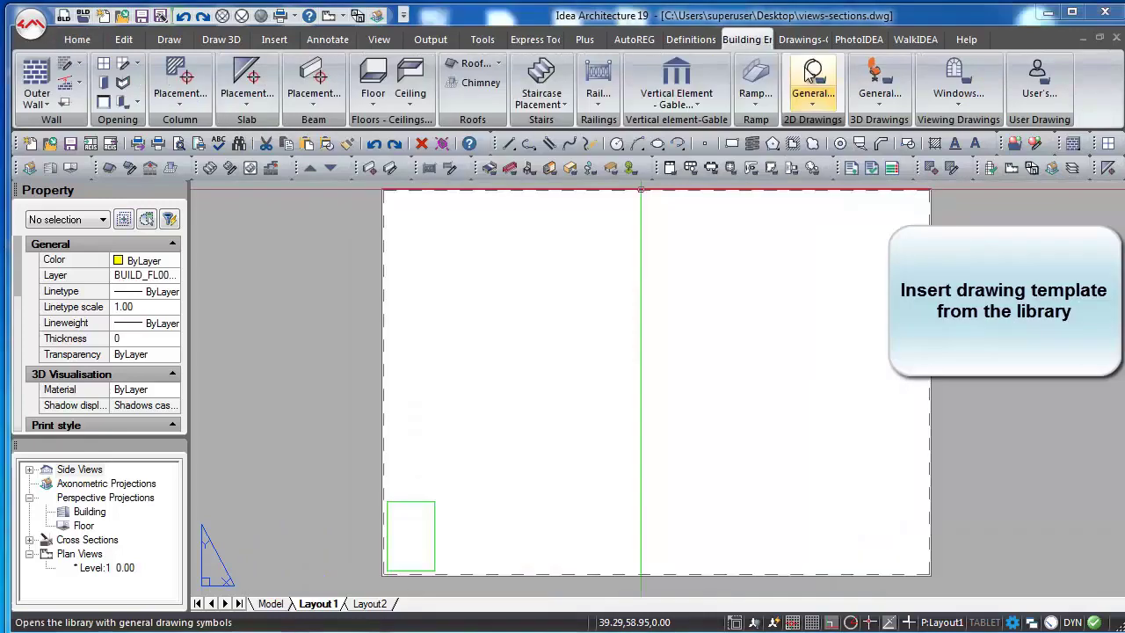
- Insert the 1:100 A1 drawing template from the general 2D library at the sheet's lower right corner with a 0.00 angle
click(813, 81)
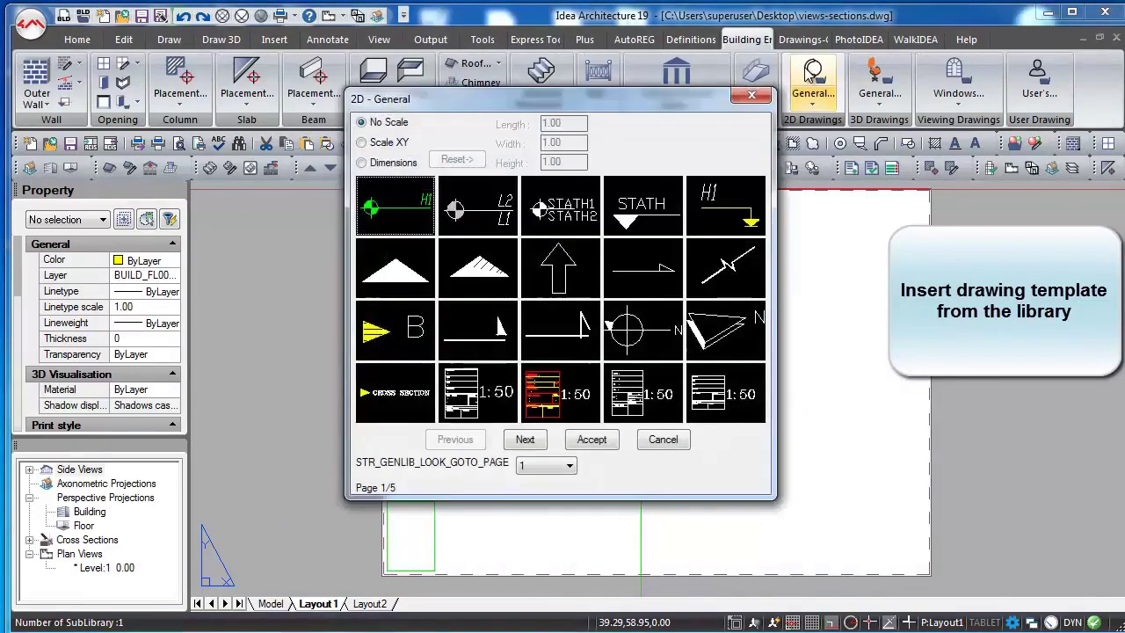
click(526, 440)
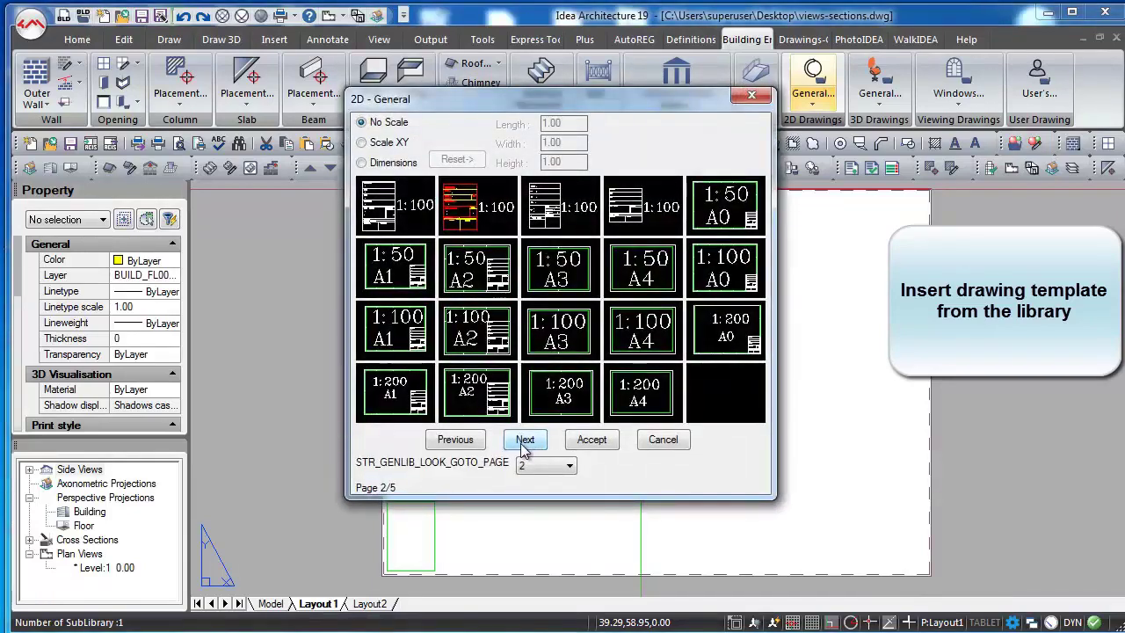
click(392, 331)
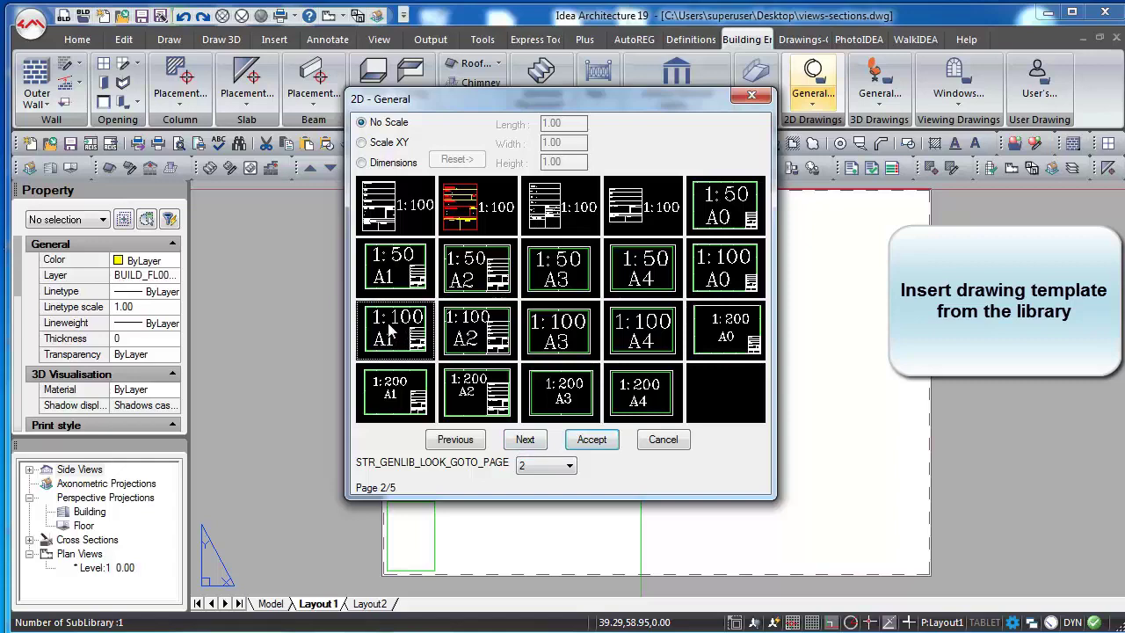
click(591, 440)
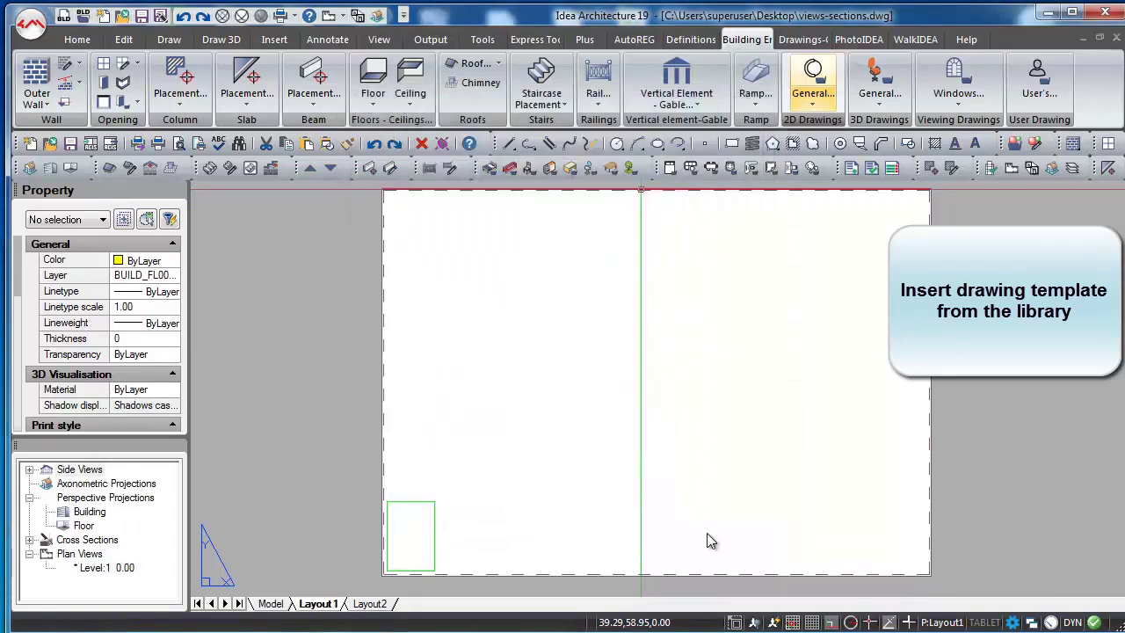
click(931, 580)
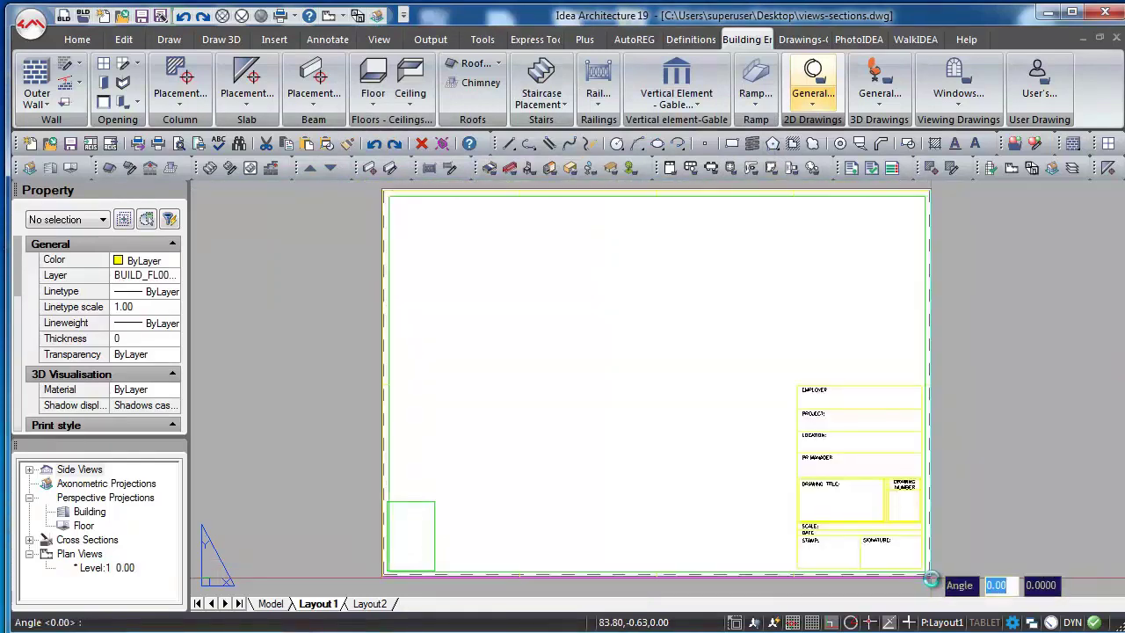
key(Return)
- Create three horizontal viewports with MVIEW, spanning from the frame's upper left corner to its lower edge beside the title block
text(m)
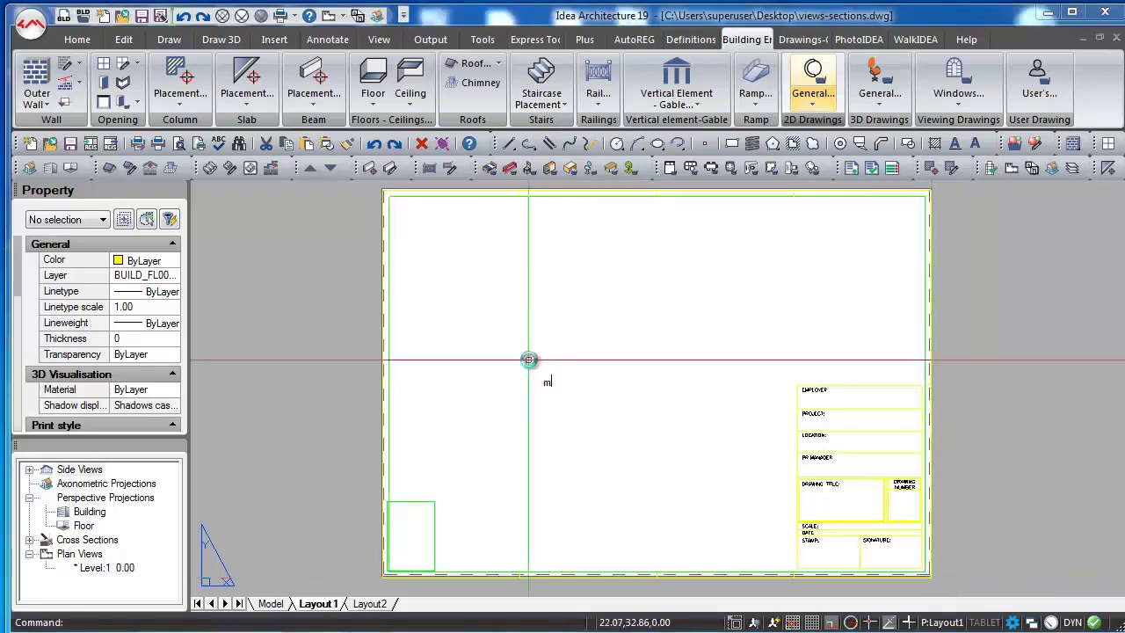
text(vi)
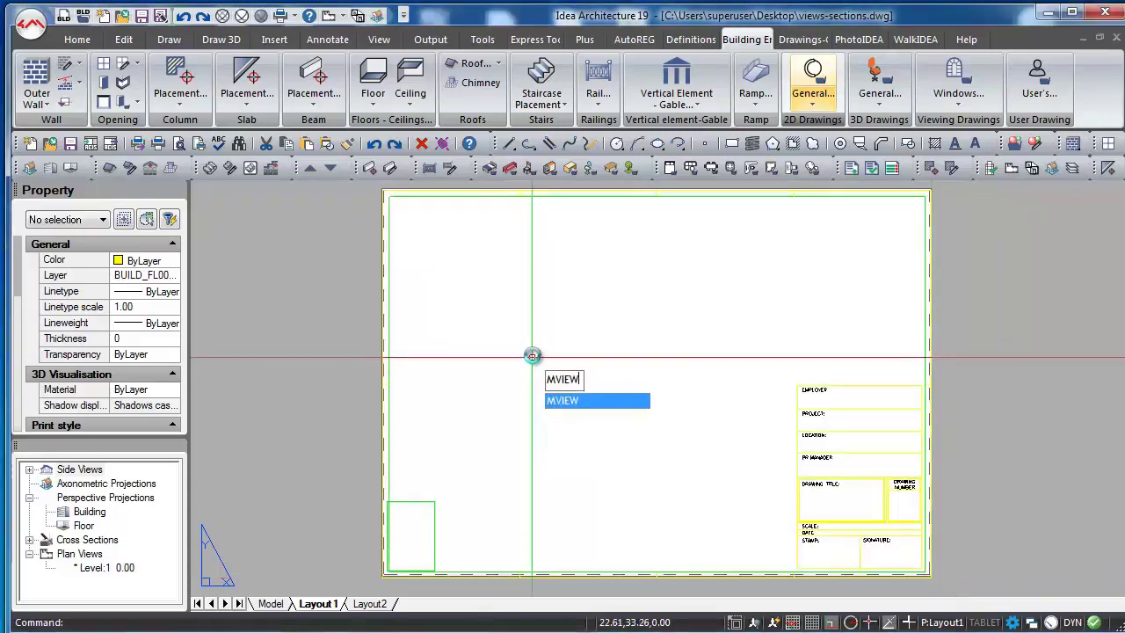
key(Return)
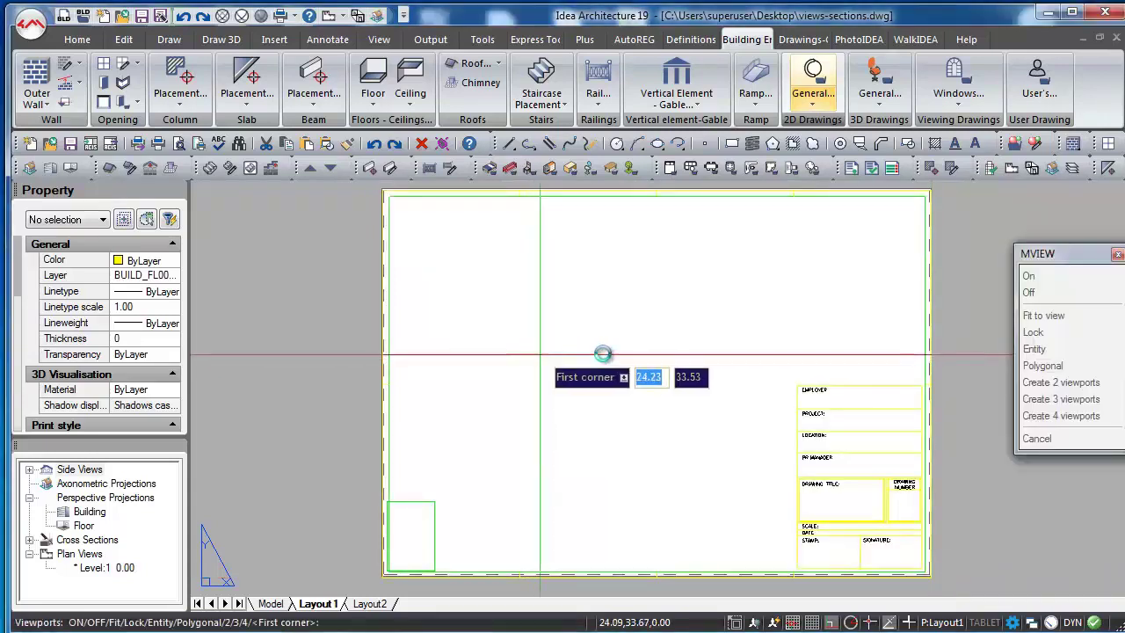
click(1065, 400)
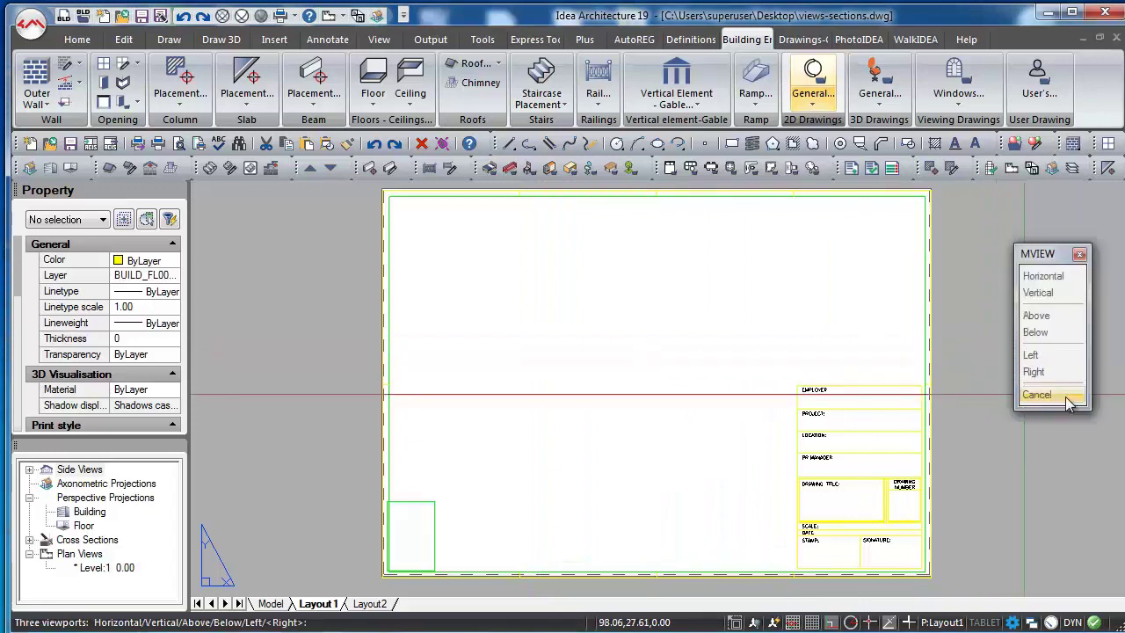
click(1044, 275)
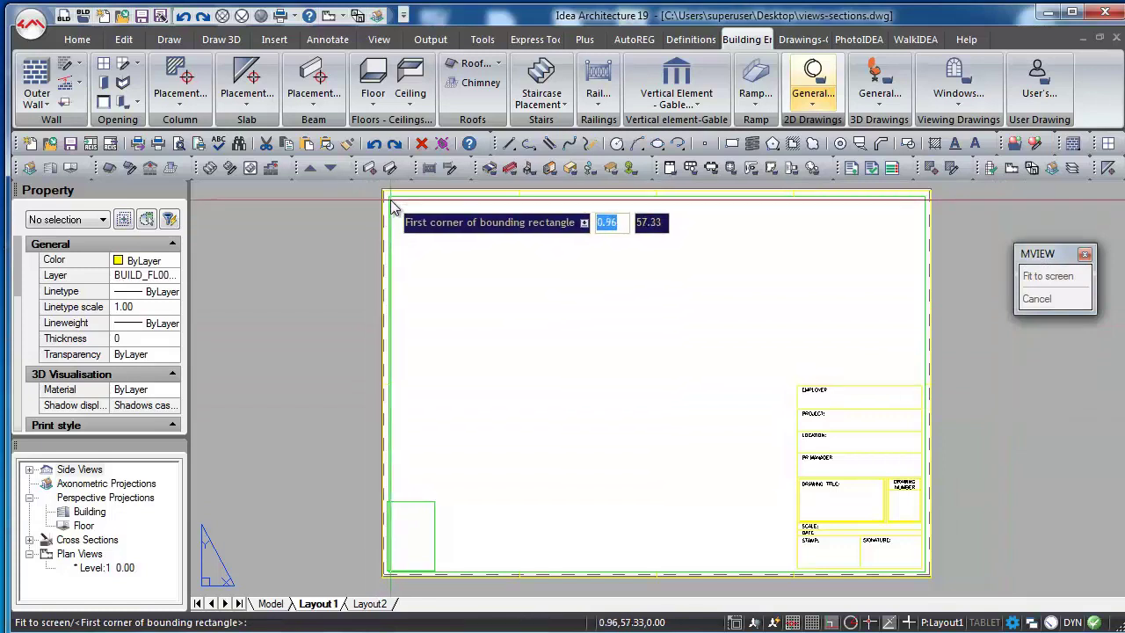
click(393, 202)
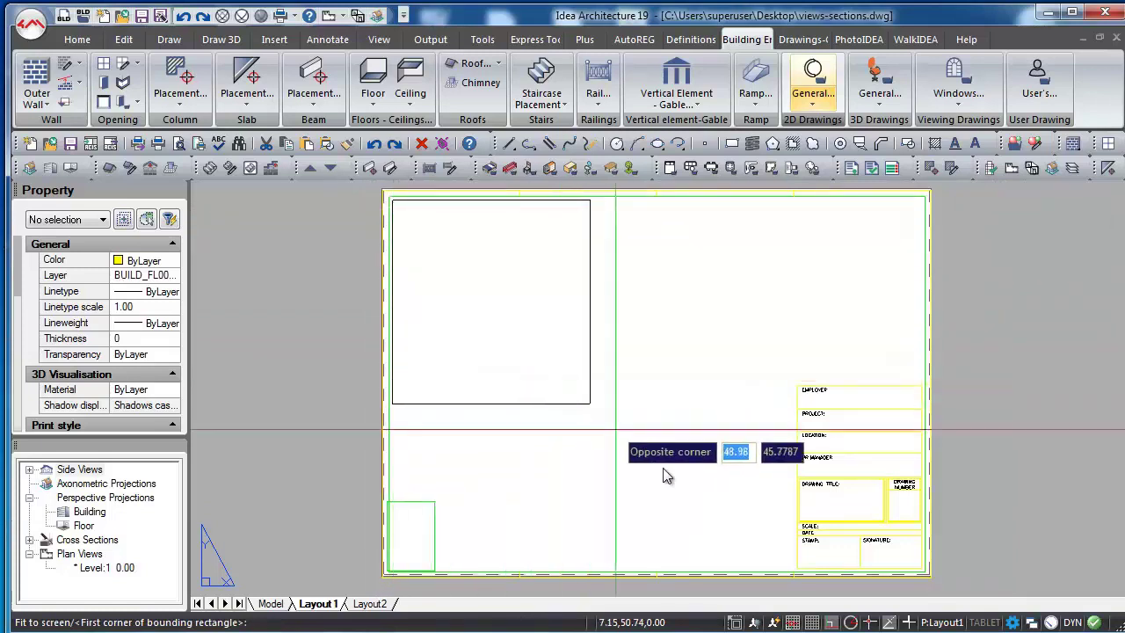
click(796, 574)
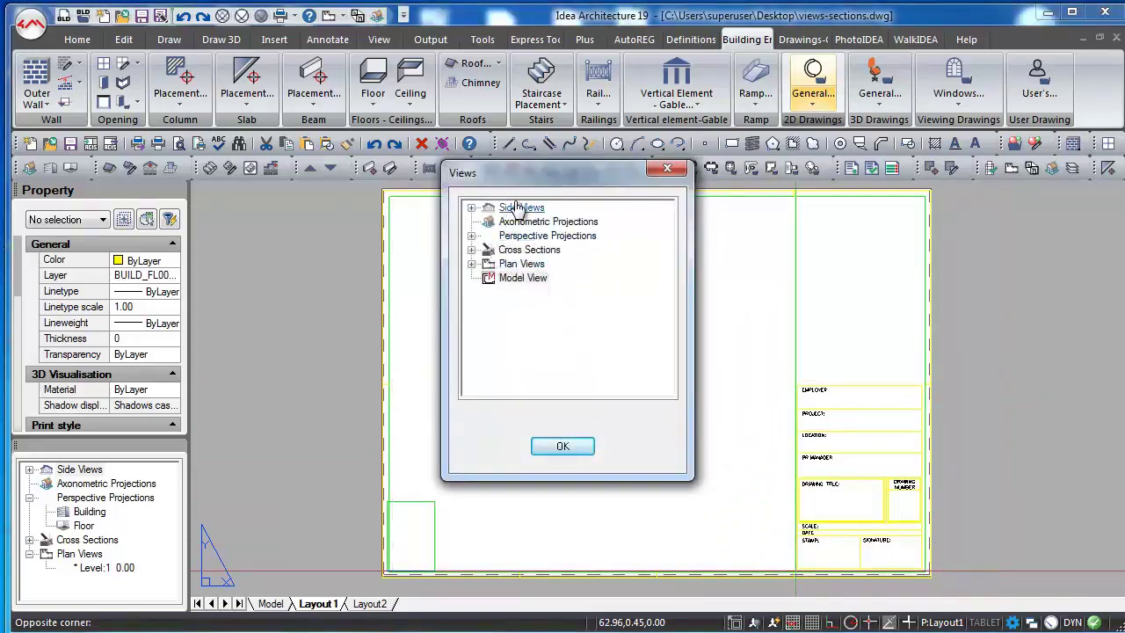
- Assign side view V1 to the lower viewport, cross section S1 to the middle one and the Level:1 plan to the upper one
double_click(524, 208)
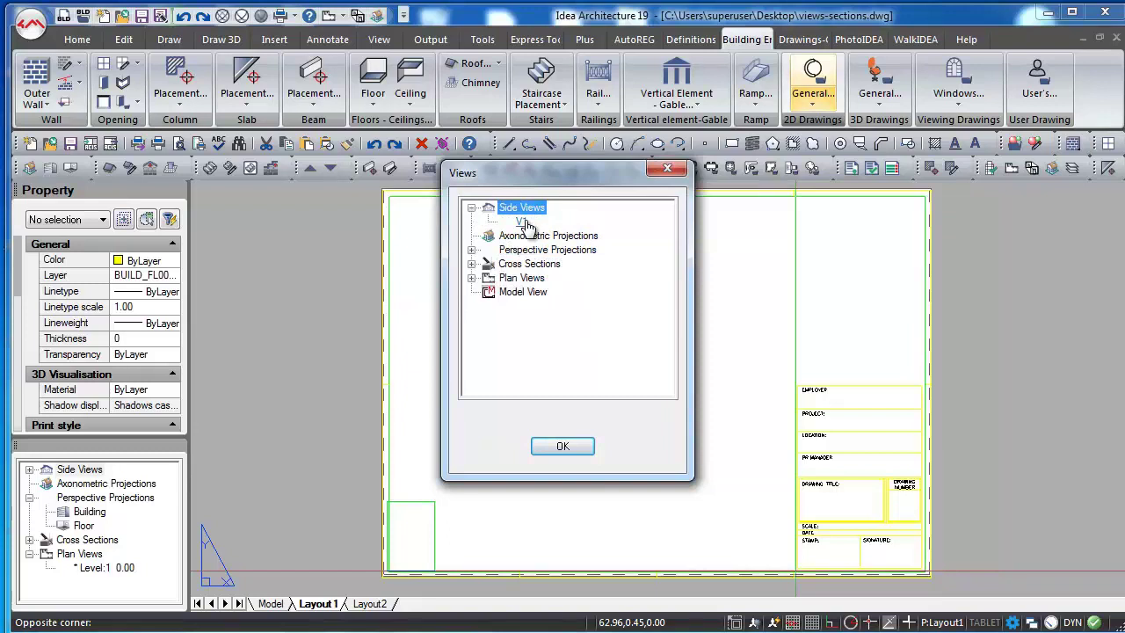
double_click(523, 222)
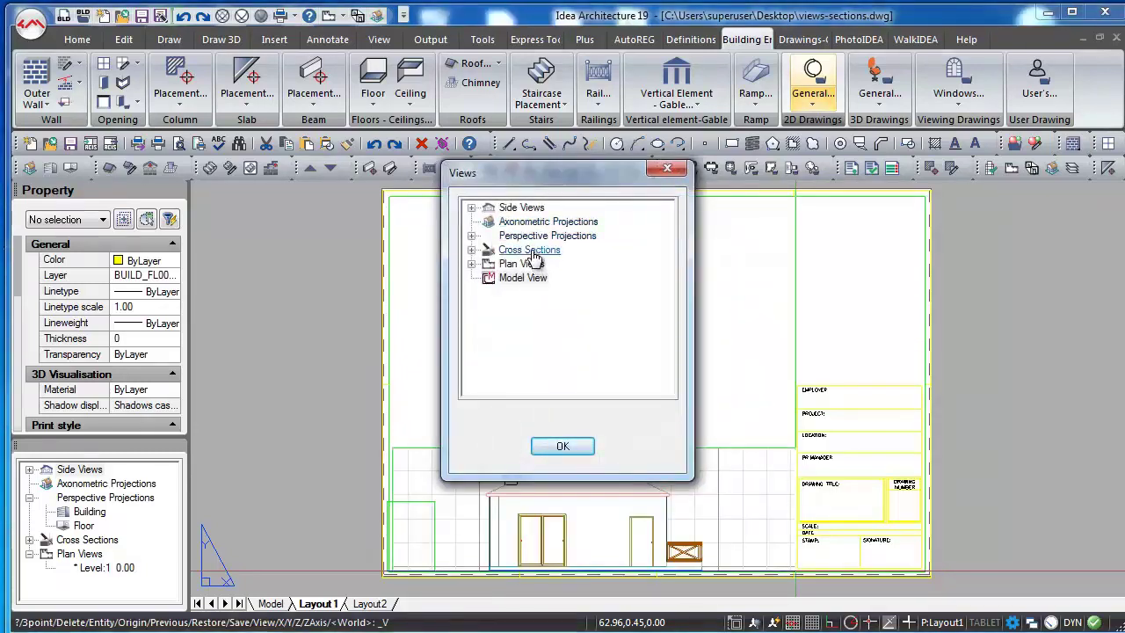
double_click(530, 250)
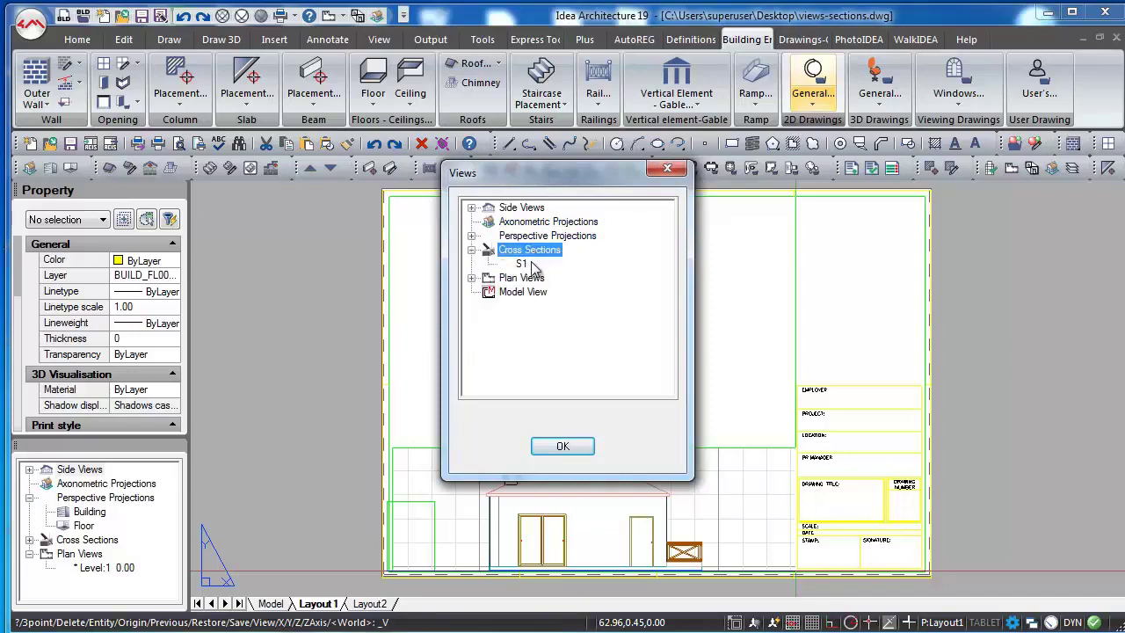
double_click(523, 264)
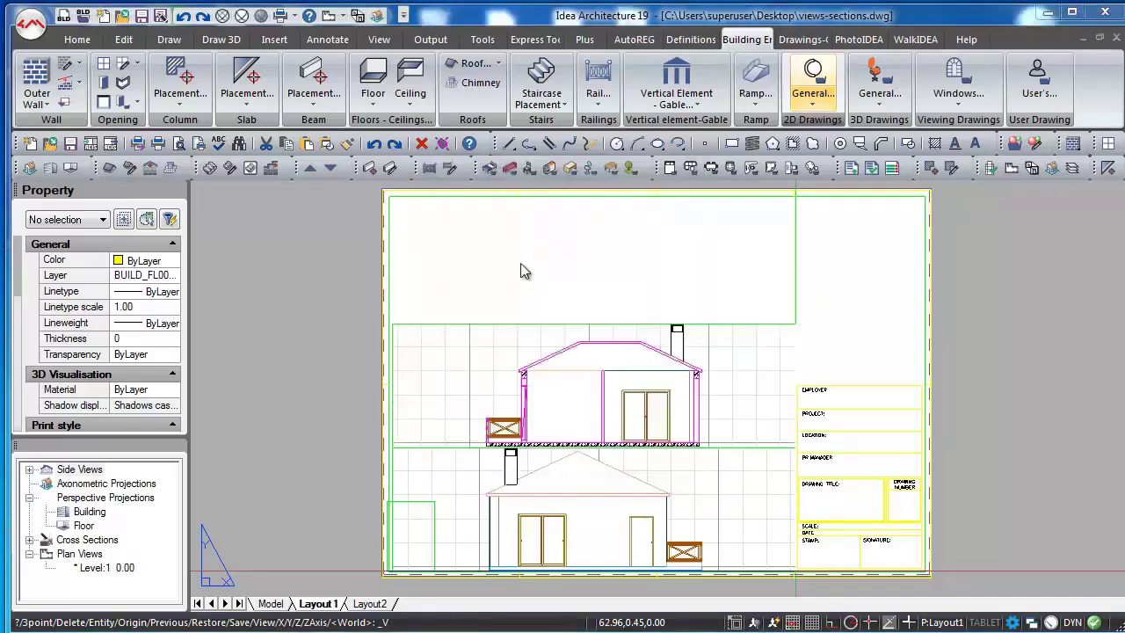
double_click(522, 263)
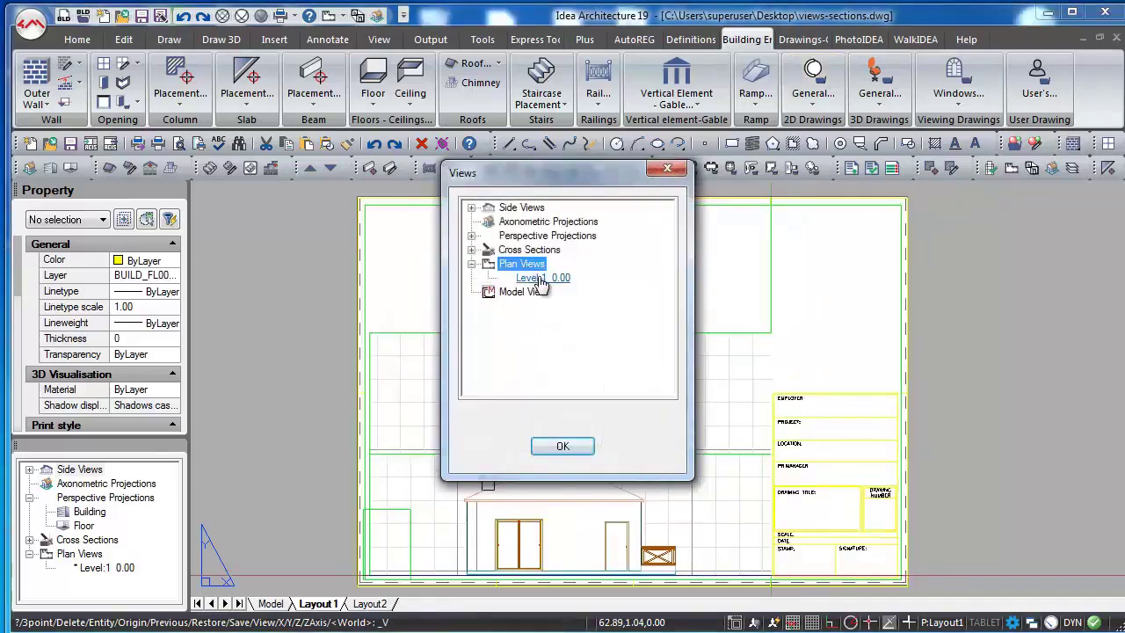
double_click(539, 278)
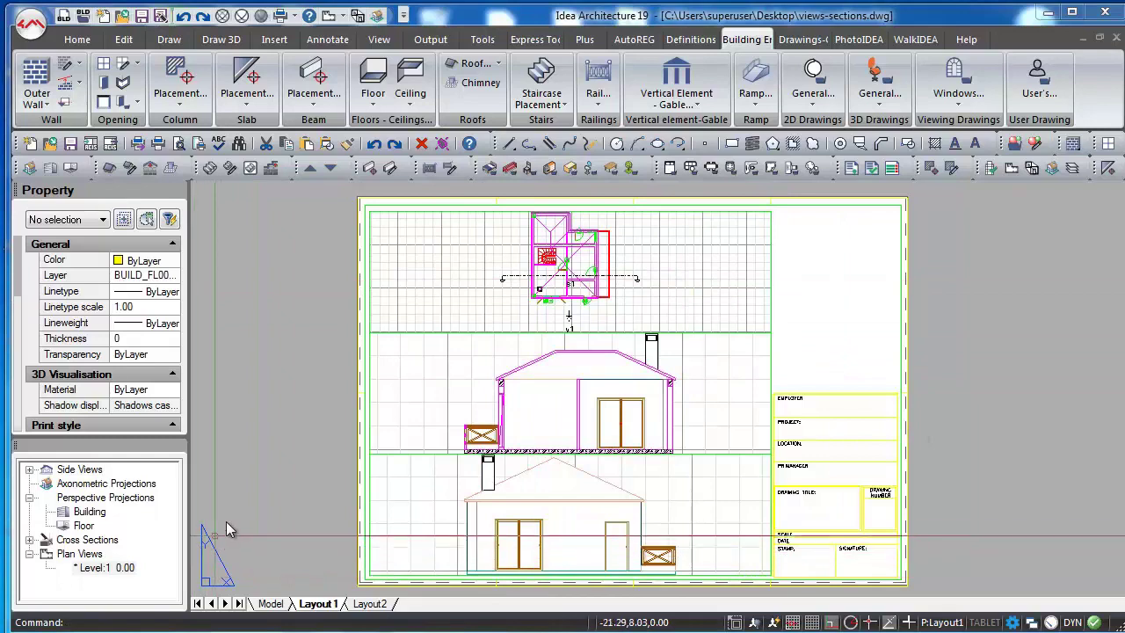
- Delete the 2.00 x 2.20 window from the lower wall of the plan in model space and return to Layout1
click(271, 605)
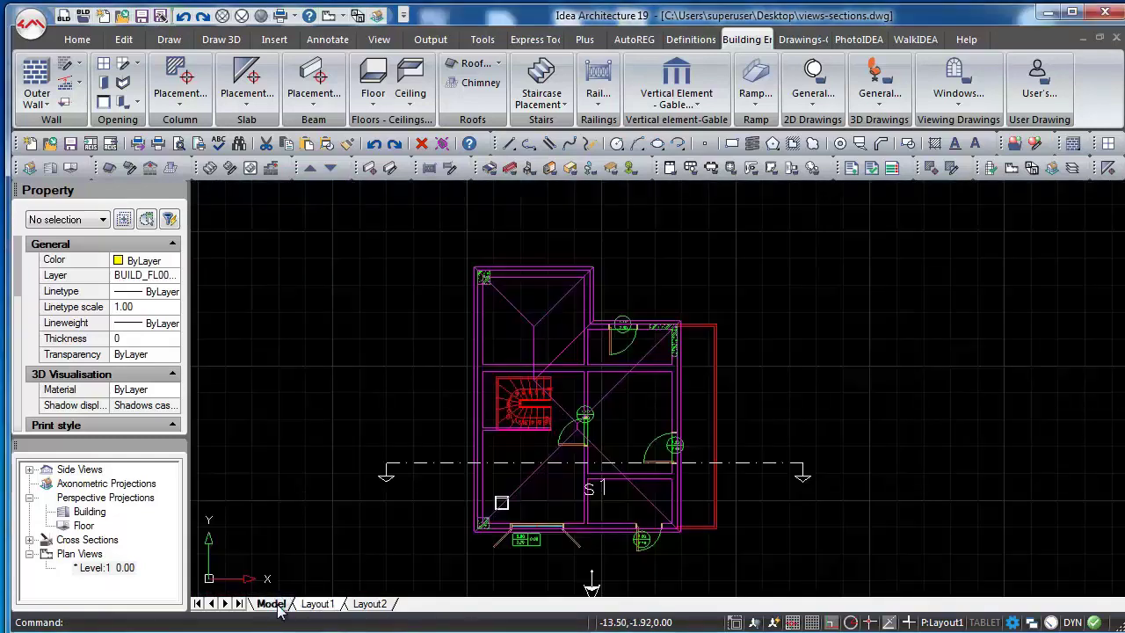
click(577, 540)
key(Delete)
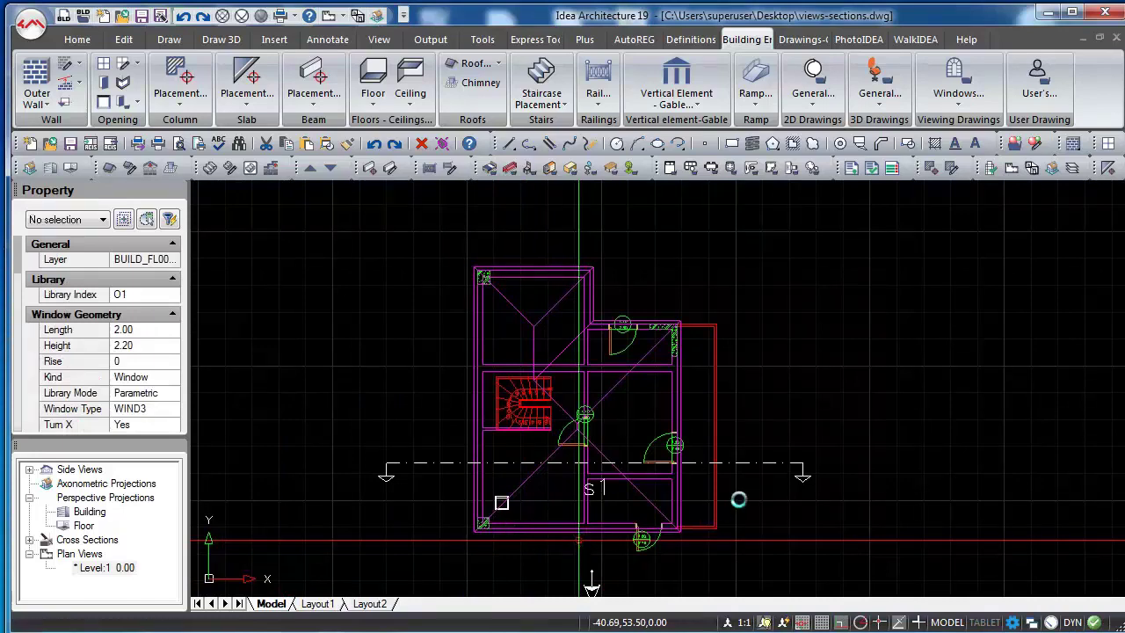
click(315, 603)
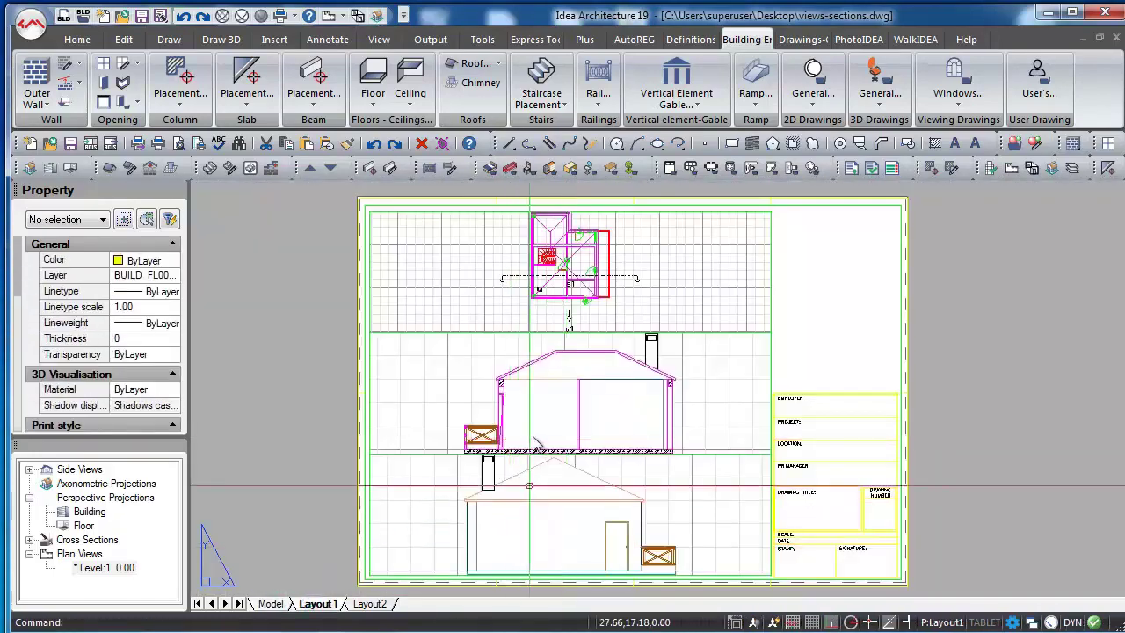